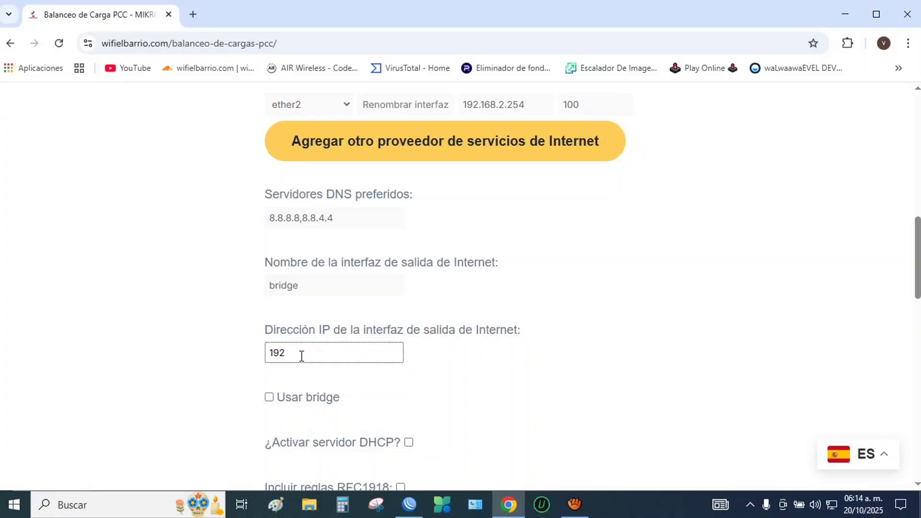
# - Set the Internet output interface's IP address to 192.168.0.1 and enable the use of a bridge
pyautogui.write('68.0.1')
pyautogui.scroll(-1, 136, 257)
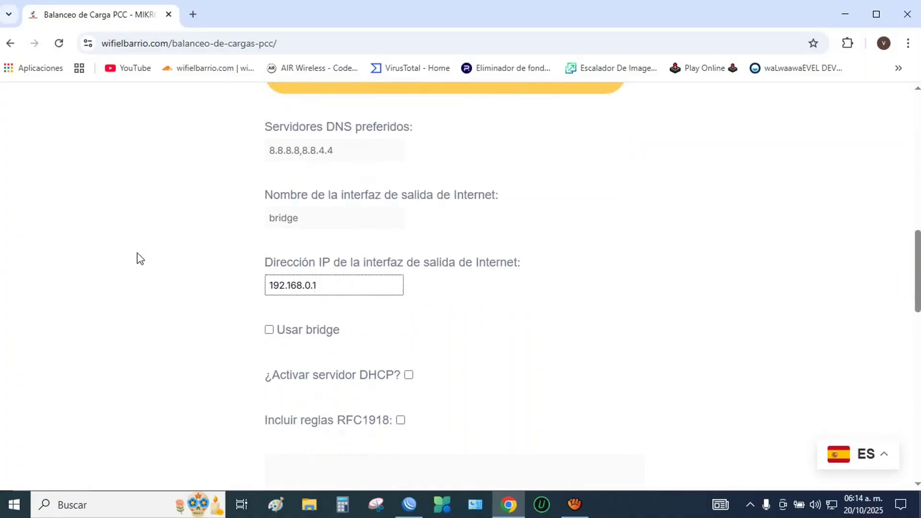
pyautogui.click(269, 330)
pyautogui.scroll(-1, 220, 337)
pyautogui.scroll(-2, 220, 337)
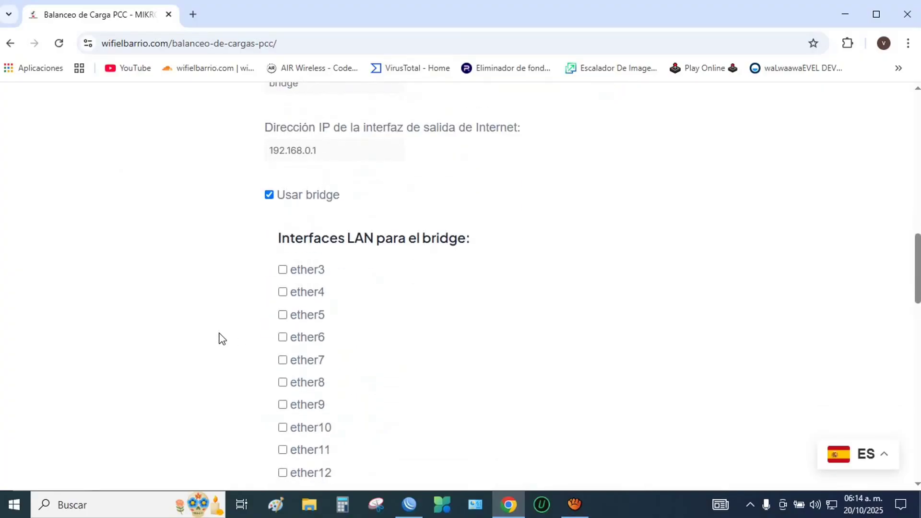
pyautogui.scroll(-2, 291, 283)
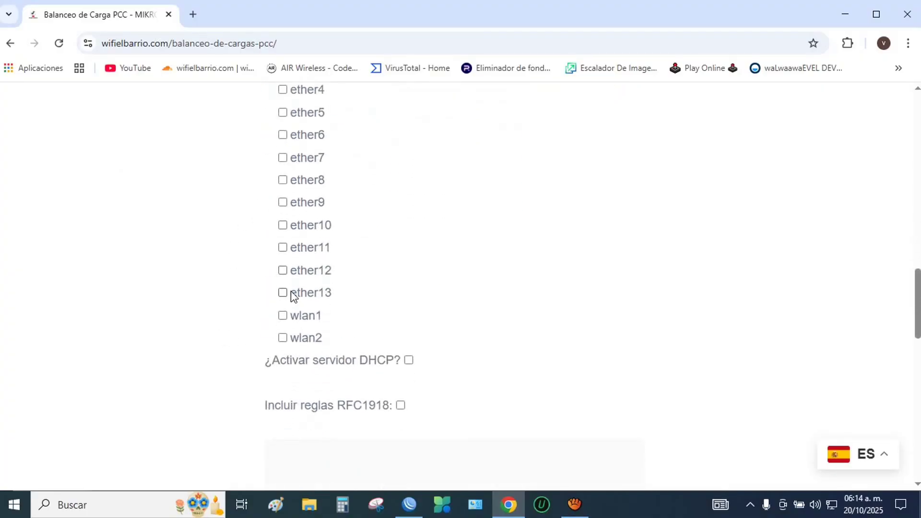
pyautogui.scroll(1, 281, 264)
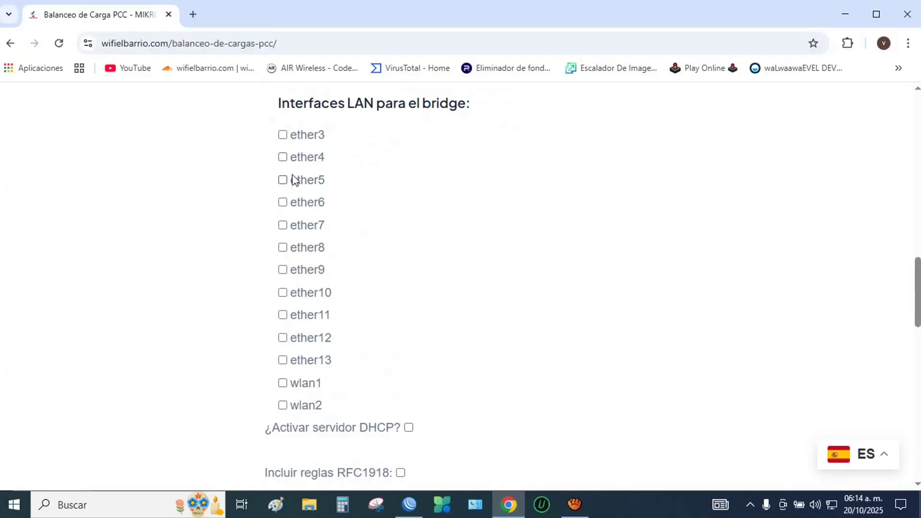
# - Assign ether3 to Proveedor 1 and ether4 to Proveedor 2, checking the bridge's LAN interface list after each change
pyautogui.scroll(7, 217, 190)
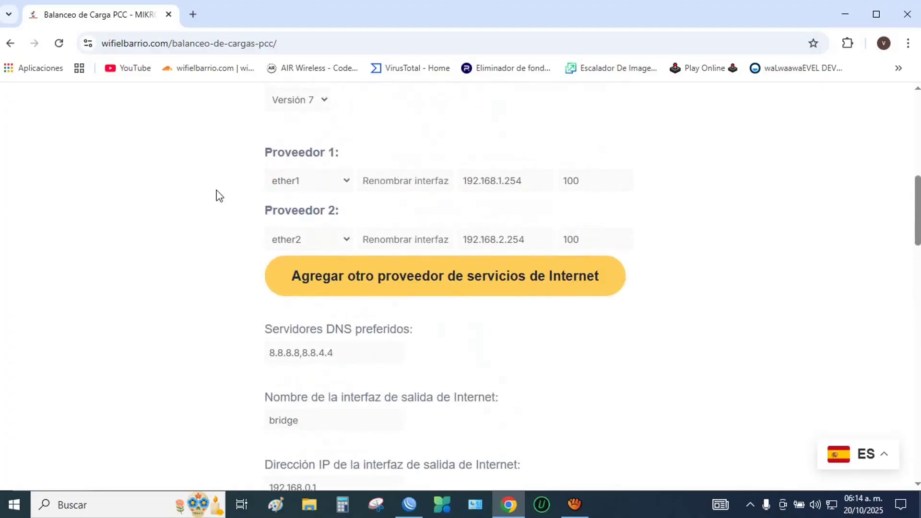
pyautogui.click(325, 183)
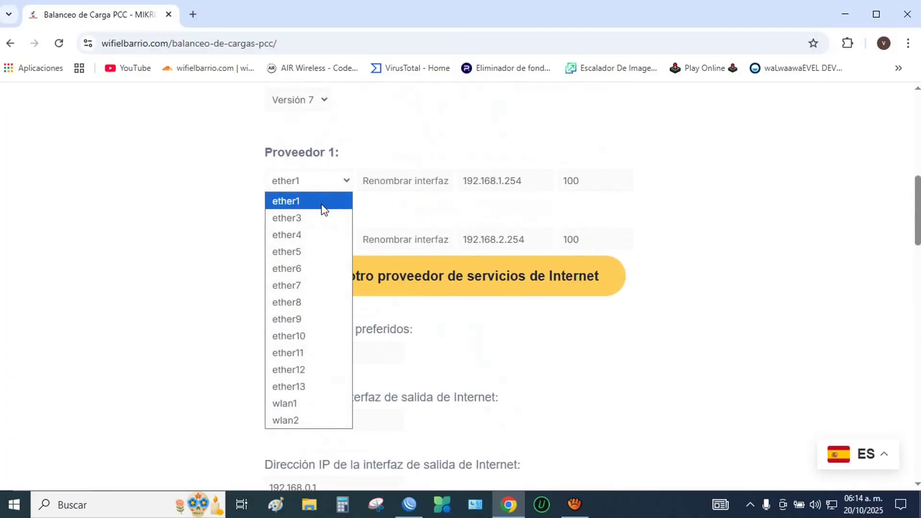
pyautogui.click(318, 216)
pyautogui.scroll(-6, 197, 247)
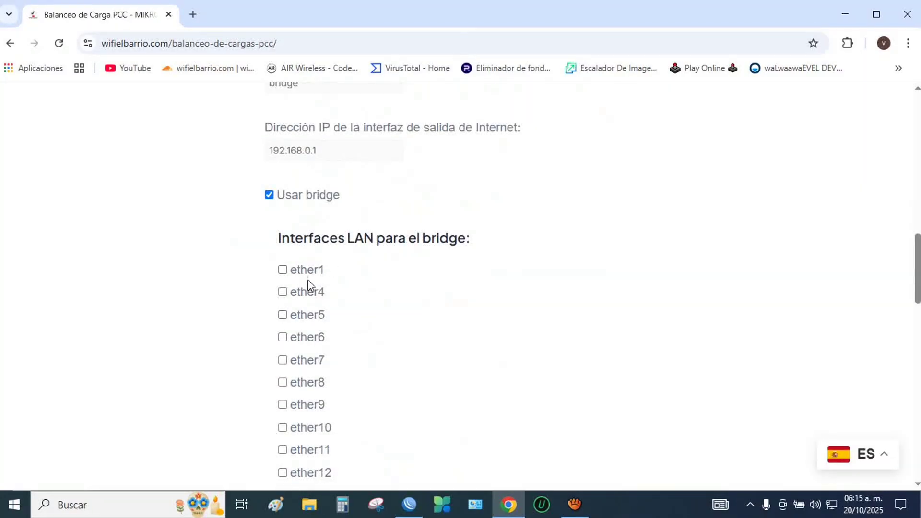
pyautogui.scroll(3, 165, 306)
pyautogui.scroll(3, 165, 305)
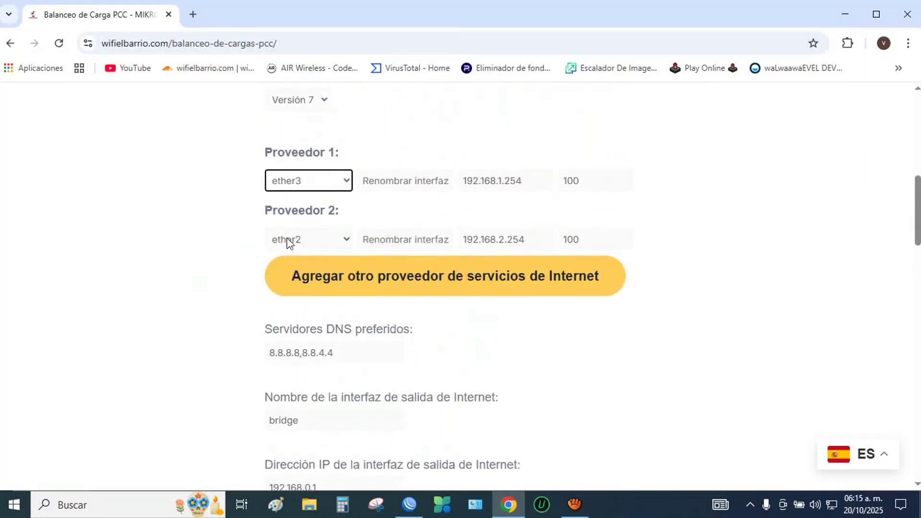
pyautogui.click(317, 238)
pyautogui.click(307, 291)
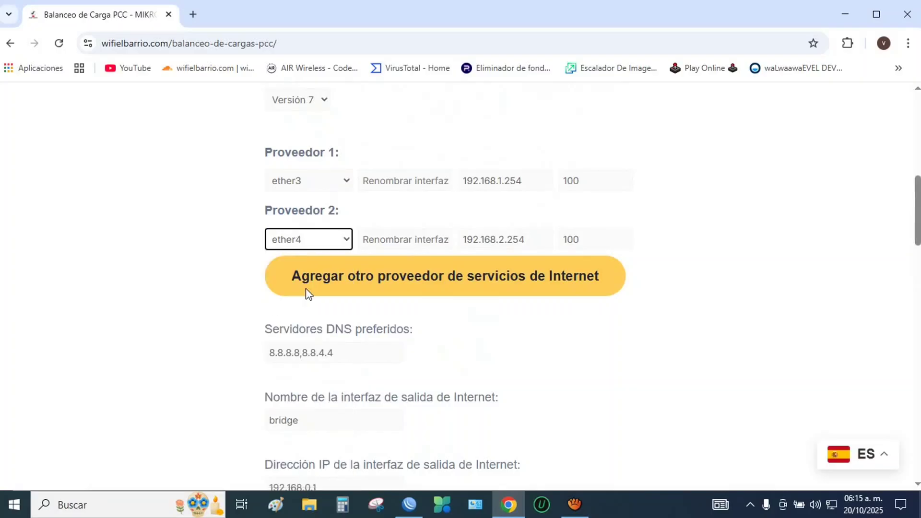
pyautogui.scroll(-3, 209, 287)
pyautogui.scroll(-6, 209, 286)
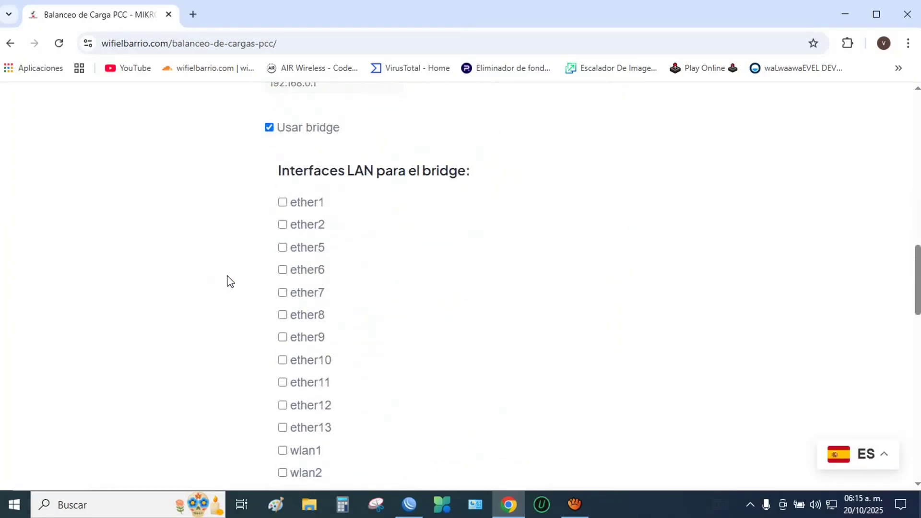
# - Restore the provider interfaces to ether1 for Proveedor 1 and ether2 for Proveedor 2
pyautogui.scroll(9, 164, 260)
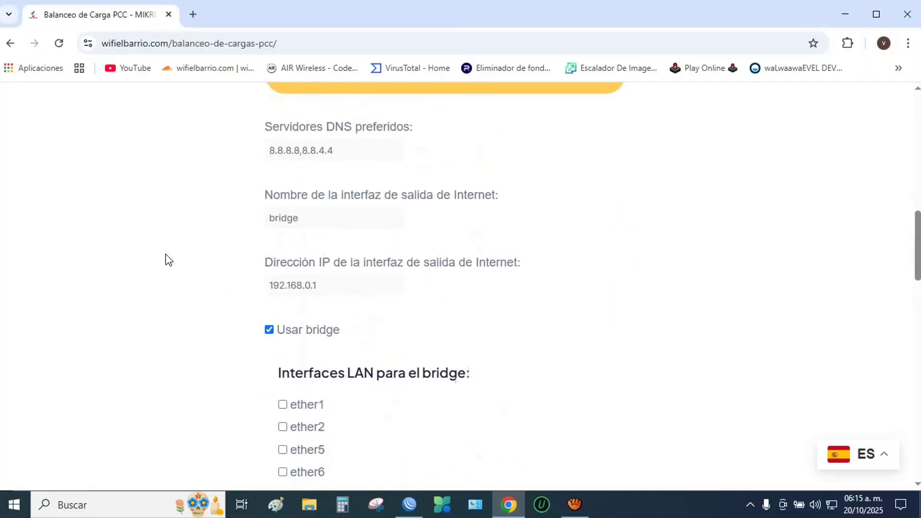
pyautogui.click(290, 185)
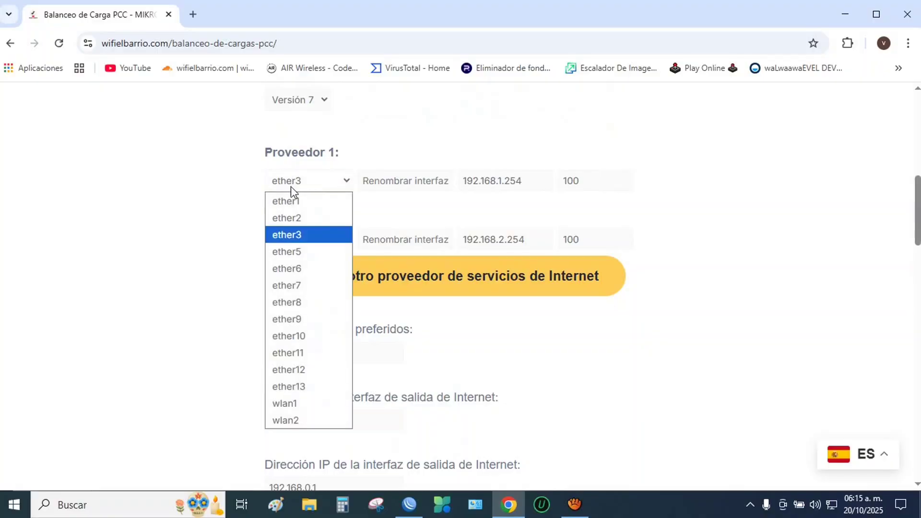
pyautogui.click(291, 199)
pyautogui.click(299, 238)
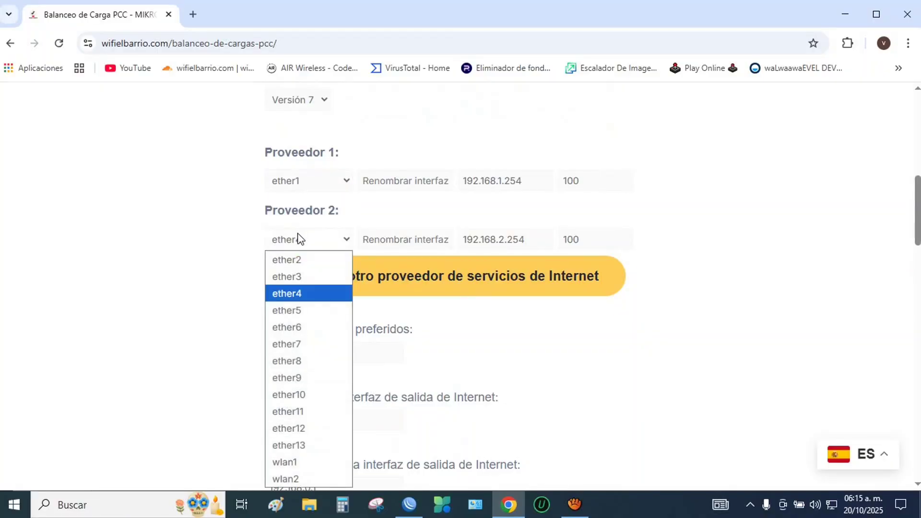
pyautogui.click(299, 259)
# - Include ether3 through ether13 as LAN interfaces of the bridge, leaving out wlan1 and wlan2
pyautogui.scroll(-8, 185, 265)
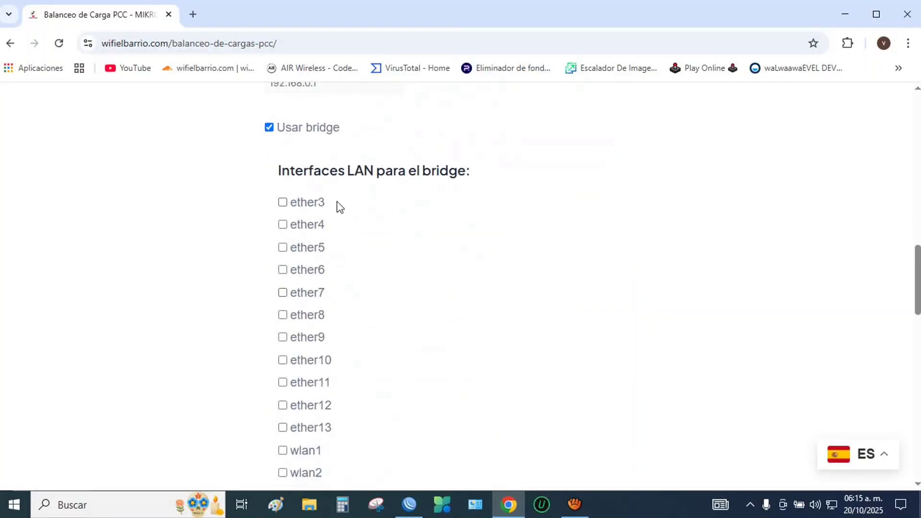
pyautogui.click(283, 203)
pyautogui.click(282, 224)
pyautogui.click(282, 247)
pyautogui.click(282, 293)
pyautogui.click(283, 315)
pyautogui.click(283, 337)
pyautogui.scroll(-2, 227, 308)
pyautogui.click(283, 226)
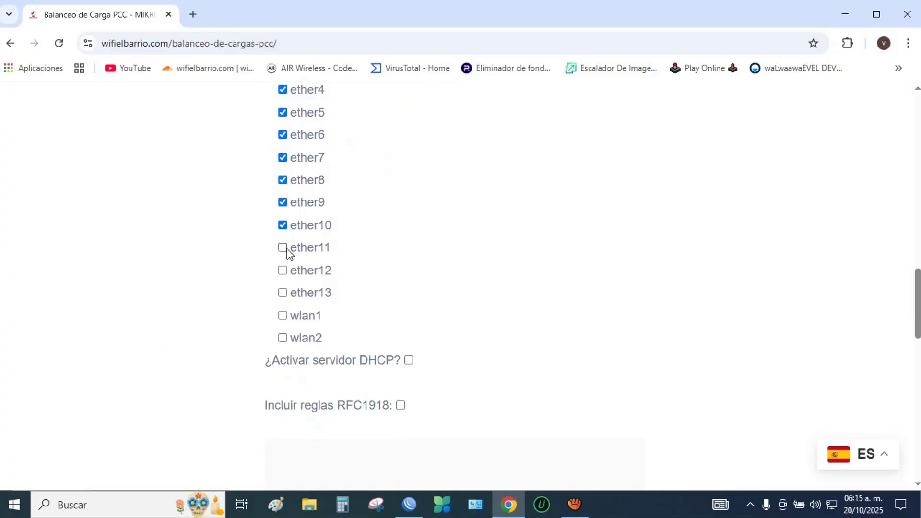
pyautogui.click(283, 247)
pyautogui.click(282, 271)
pyautogui.click(283, 293)
# - Review the form's settings, then activate the DHCP server and include the RFC1918 rules
pyautogui.scroll(5, 240, 296)
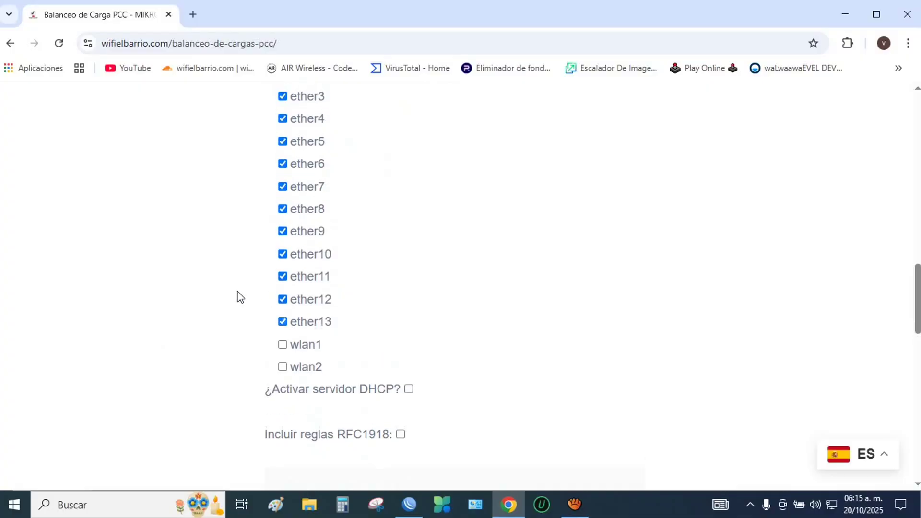
pyautogui.scroll(7, 240, 296)
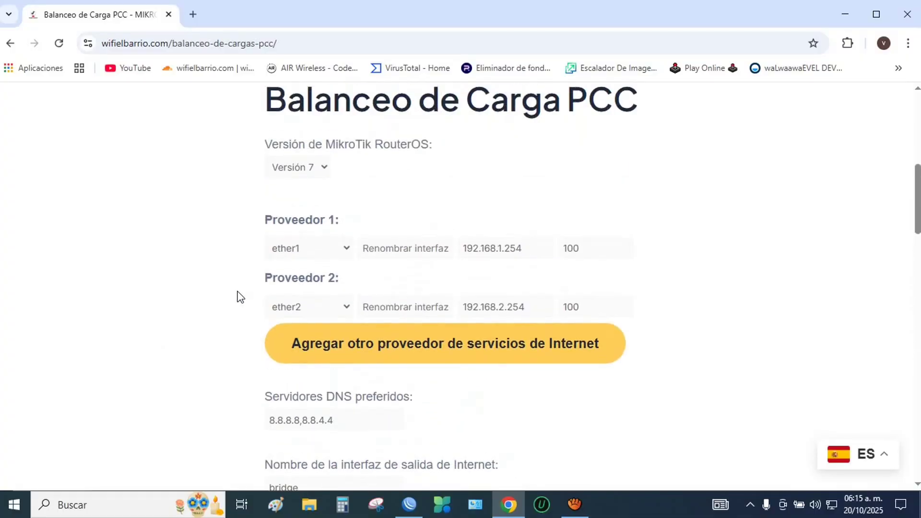
pyautogui.scroll(-8, 239, 296)
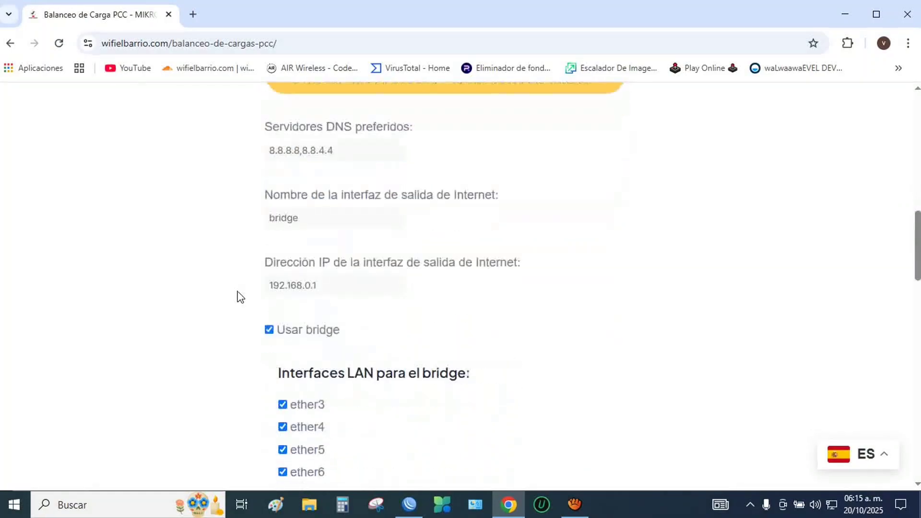
pyautogui.scroll(-4, 240, 296)
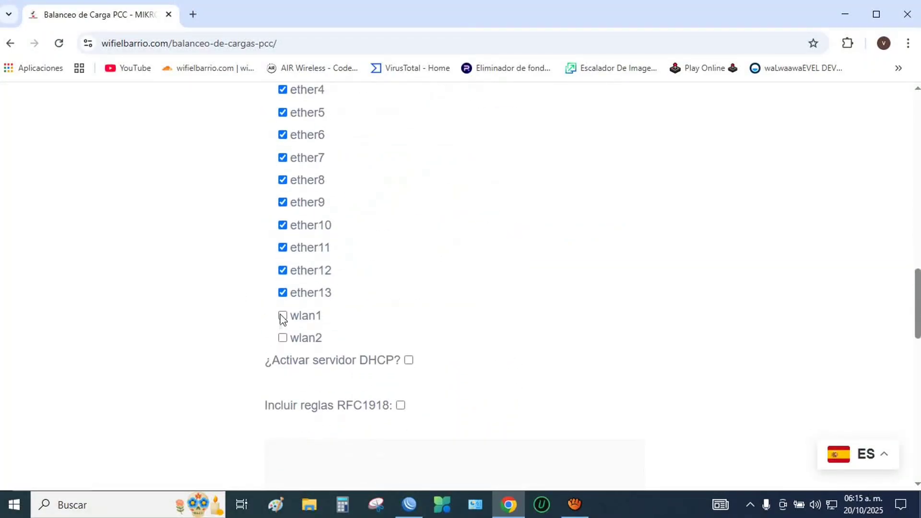
pyautogui.click(408, 360)
pyautogui.scroll(-3, 157, 323)
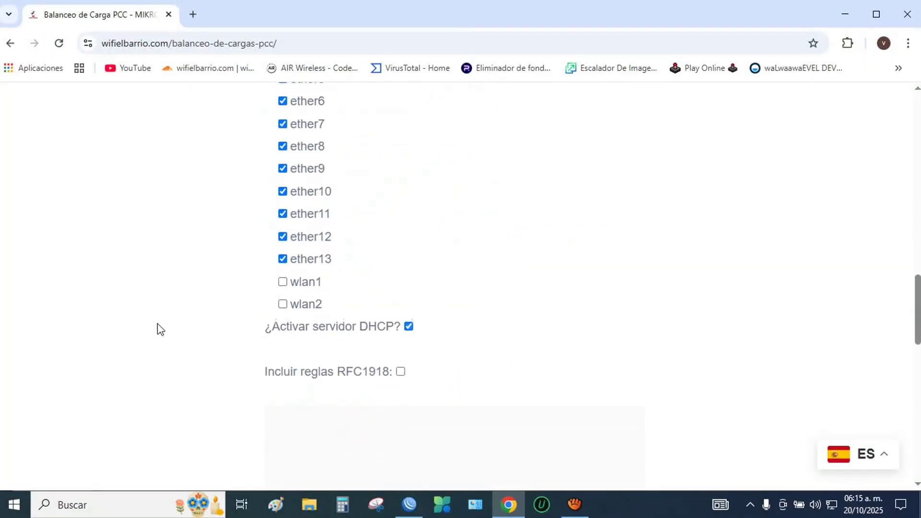
pyautogui.click(401, 271)
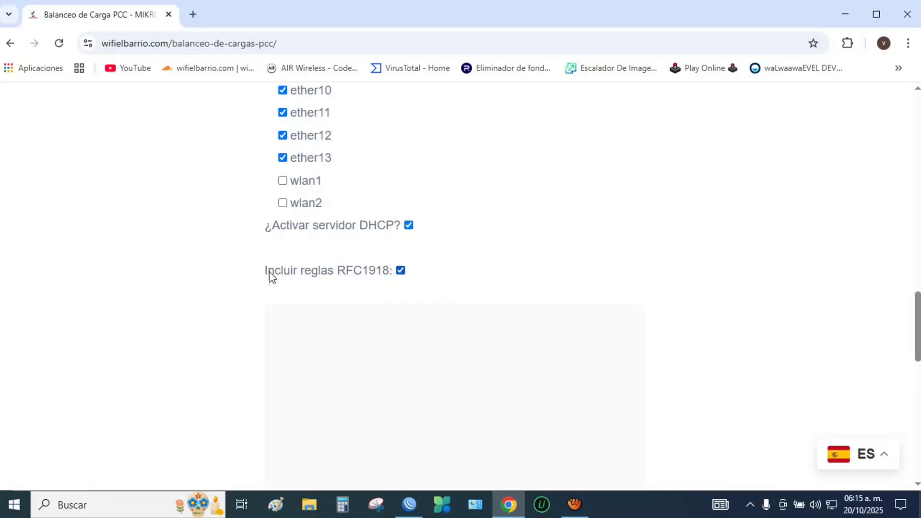
# - Generate the PCC configuration and download it as a file, showing it in the Descargas folder
pyautogui.scroll(-8, 216, 277)
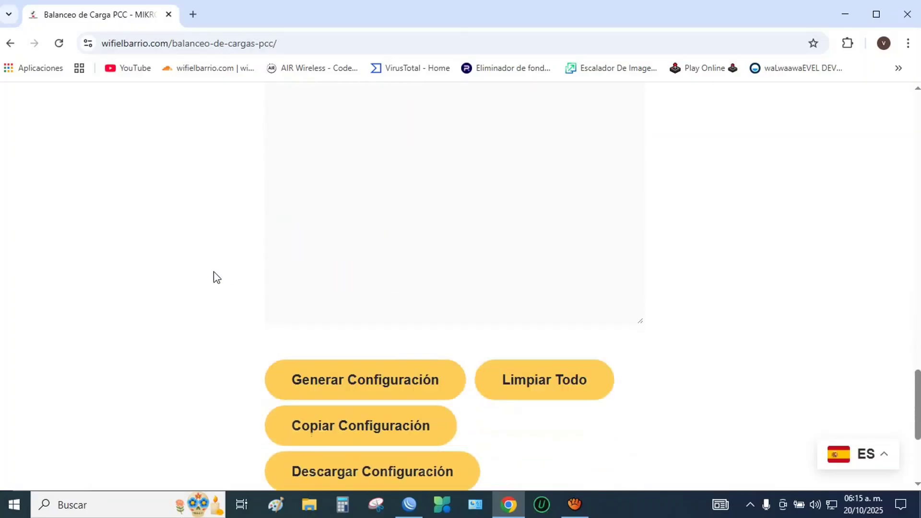
pyautogui.click(367, 353)
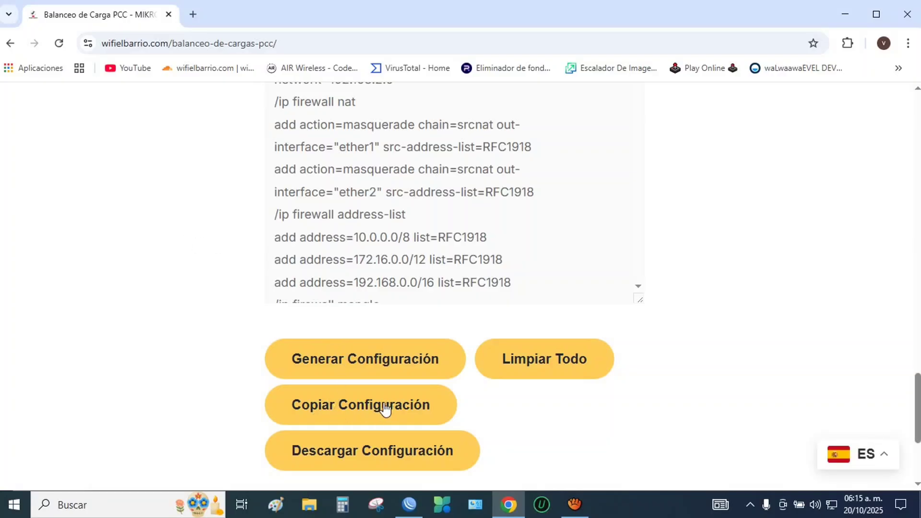
pyautogui.click(367, 451)
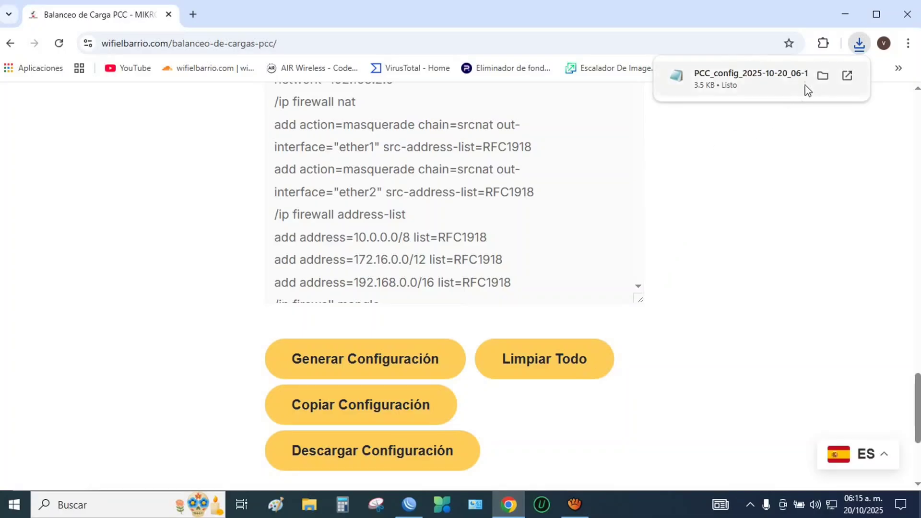
pyautogui.click(822, 76)
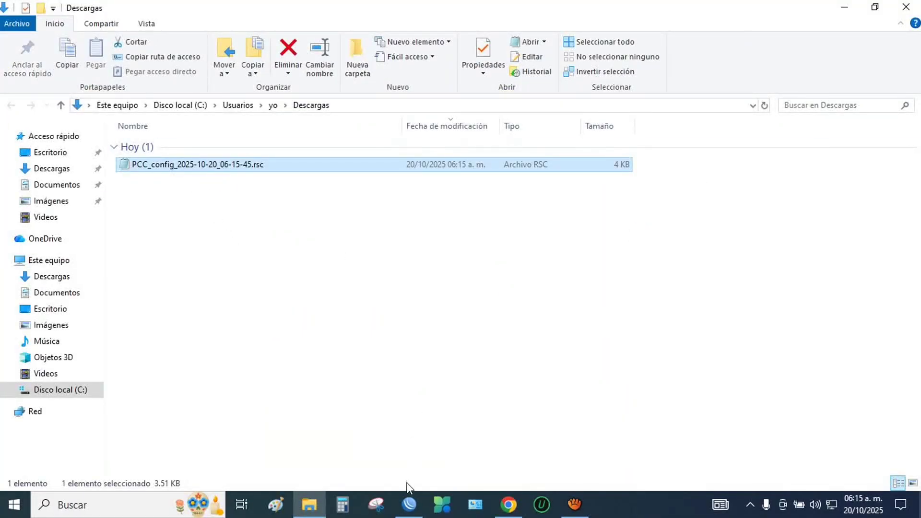
# - Switch to WinBox and reset the router's configuration with No Default Configuration and Do Not Backup enabled, confirming the reboot
pyautogui.click(409, 504)
pyautogui.click(53, 219)
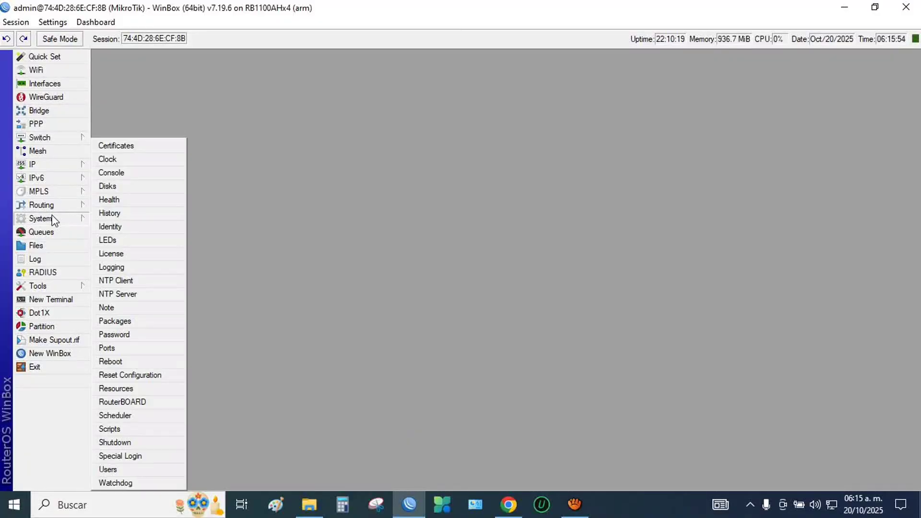
pyautogui.click(119, 376)
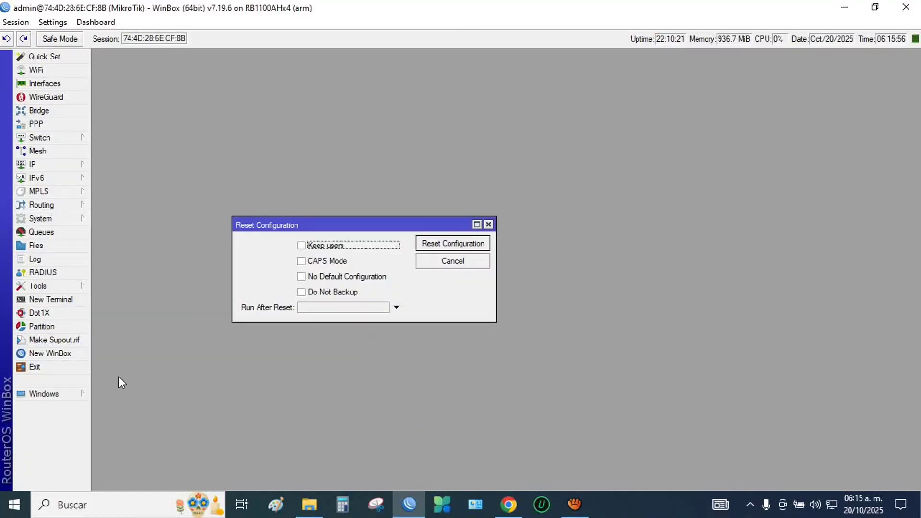
pyautogui.click(301, 277)
pyautogui.click(304, 292)
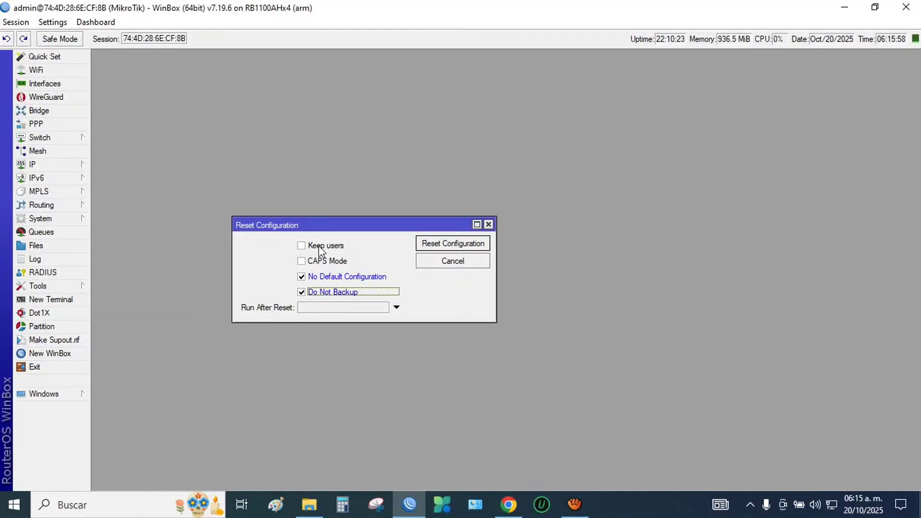
pyautogui.click(431, 250)
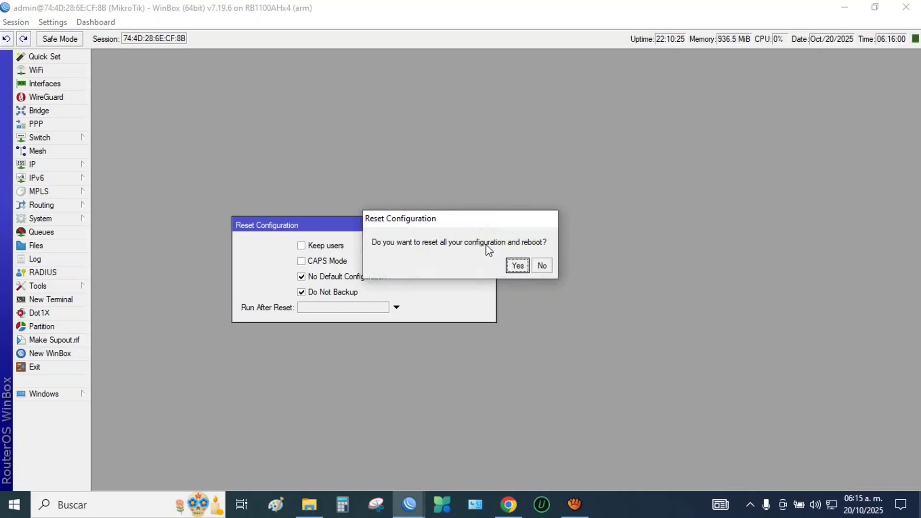
pyautogui.click(516, 265)
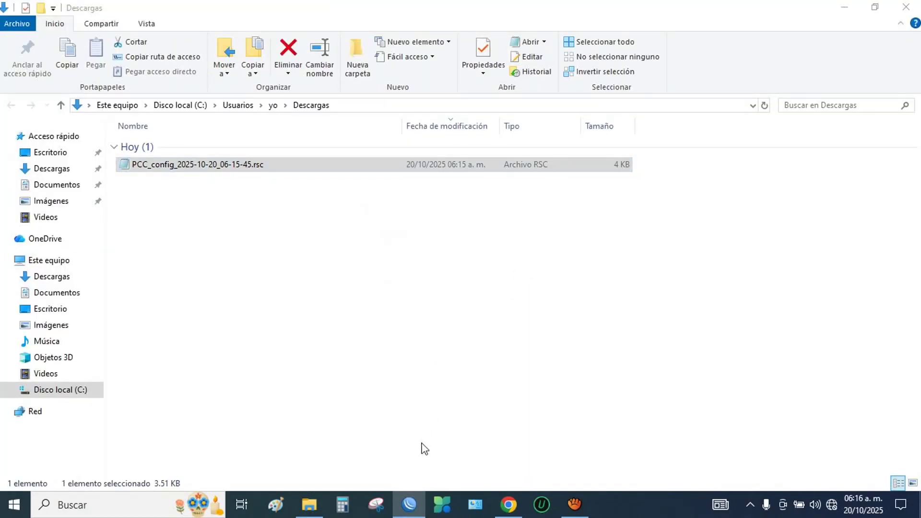
# - Reconnect WinBox to the reset MikroTik router by its MAC address as admin with an empty password
pyautogui.click(413, 505)
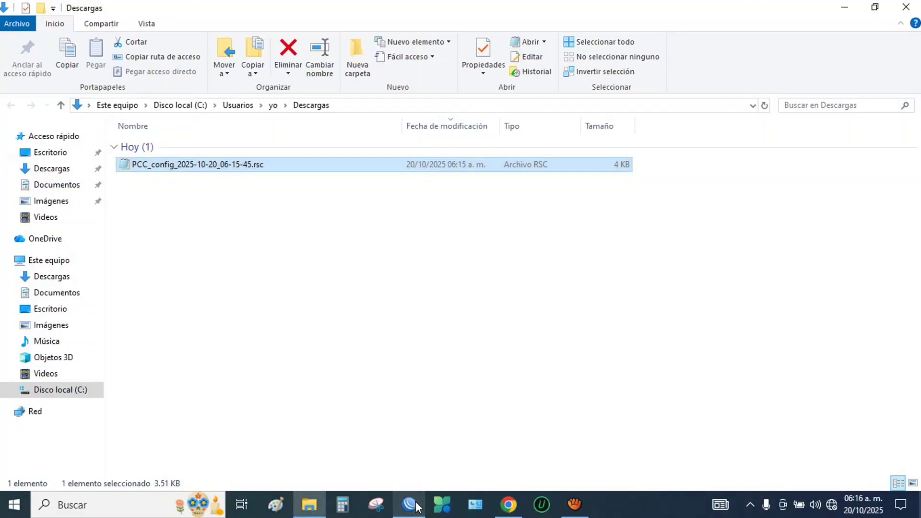
pyautogui.click(416, 506)
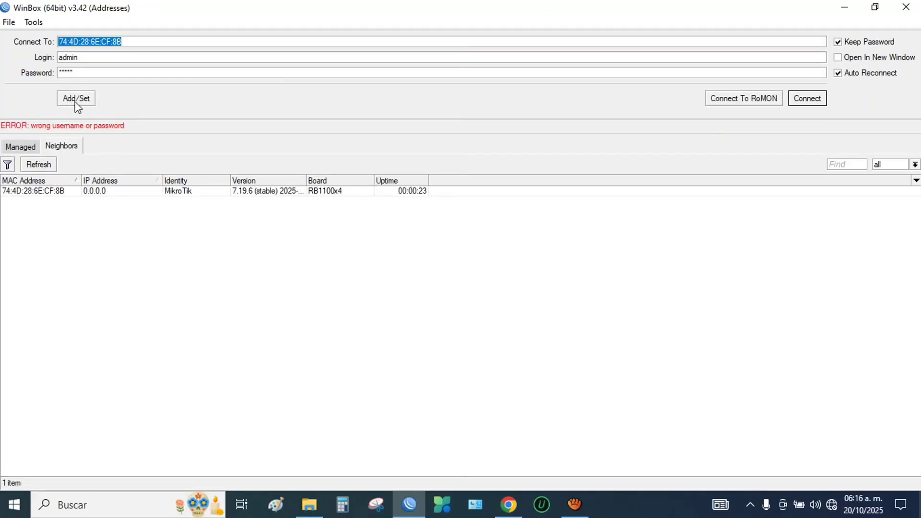
pyautogui.click(85, 75)
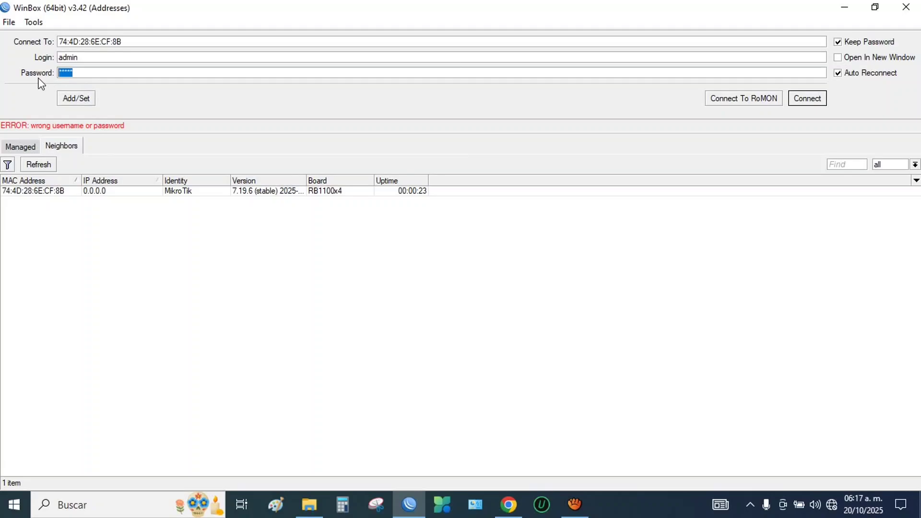
pyautogui.press('BackSpace')
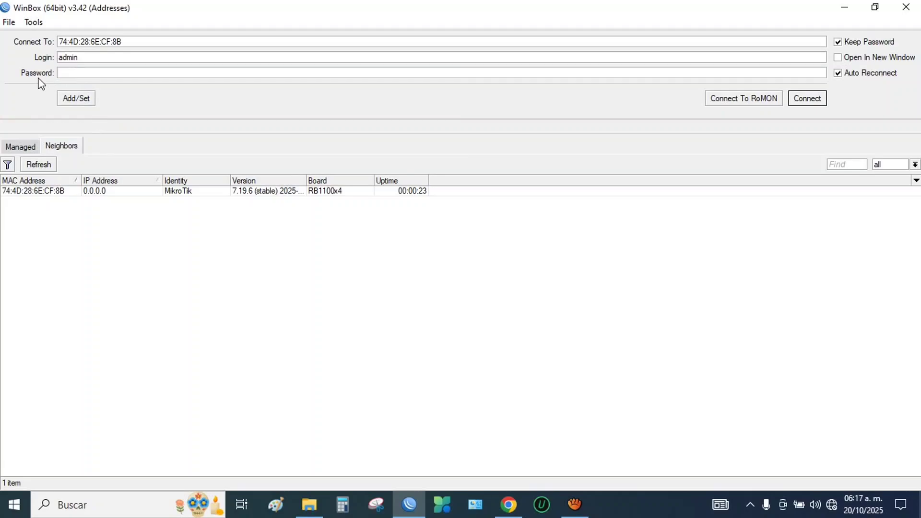
pyautogui.click(44, 192)
pyautogui.click(808, 98)
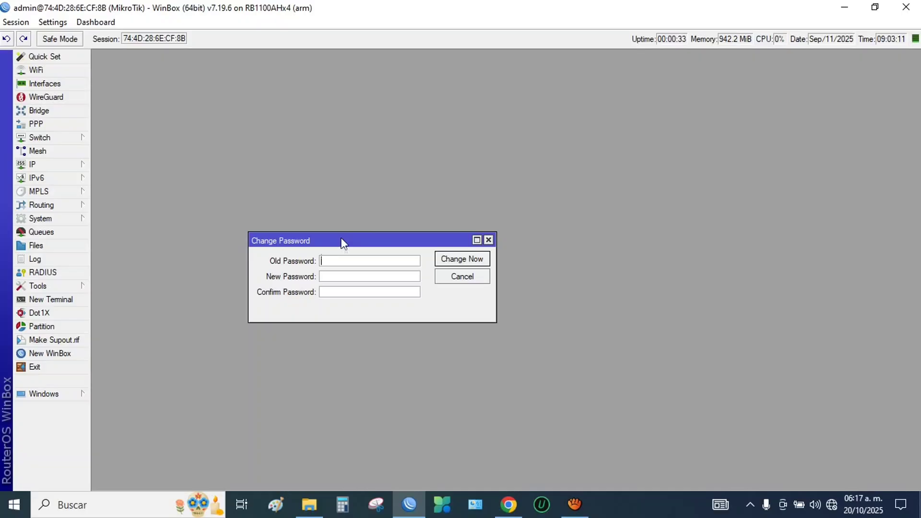
# - Set a new admin password for the router, leaving the old password empty and confirming the new one
pyautogui.moveTo(341, 243); pyautogui.dragTo(490, 164)
pyautogui.click(488, 202)
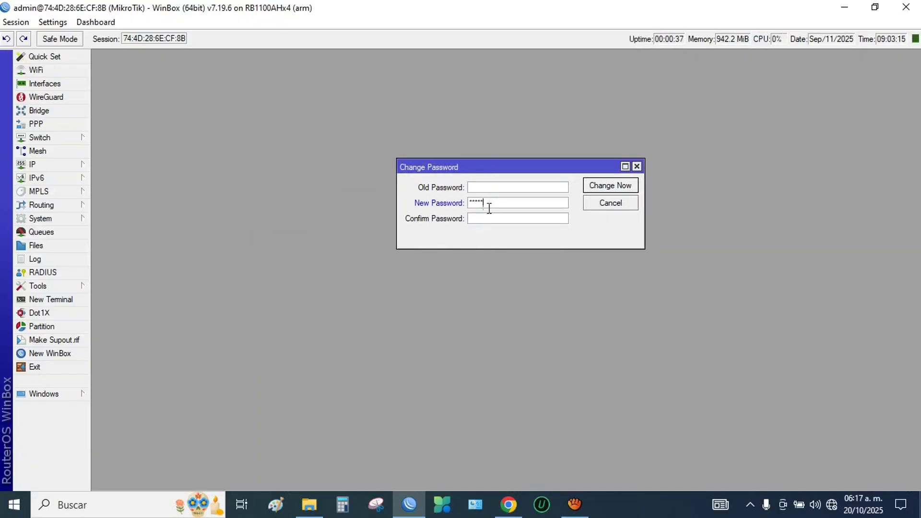
pyautogui.click(490, 220)
pyautogui.write('*****')
pyautogui.click(599, 186)
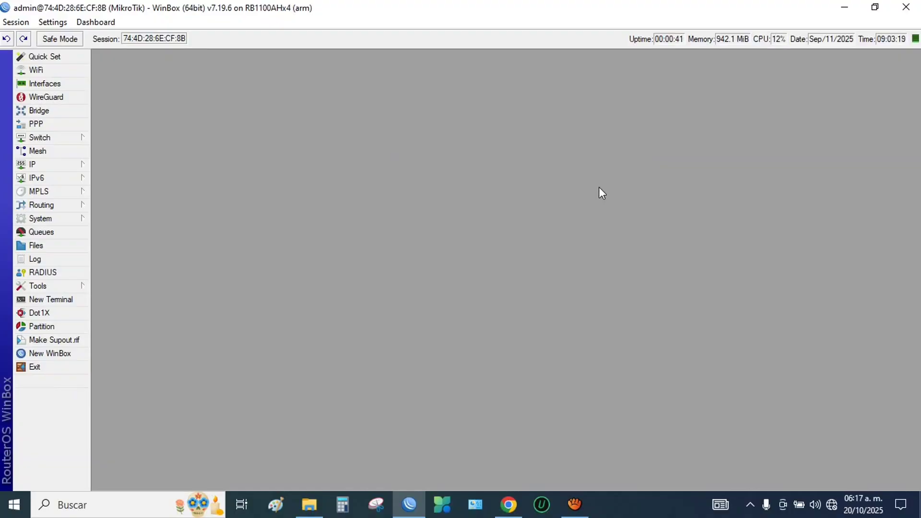
# - Close the router session and reconnect from WinBox as admin, entering the new account password
pyautogui.click(906, 7)
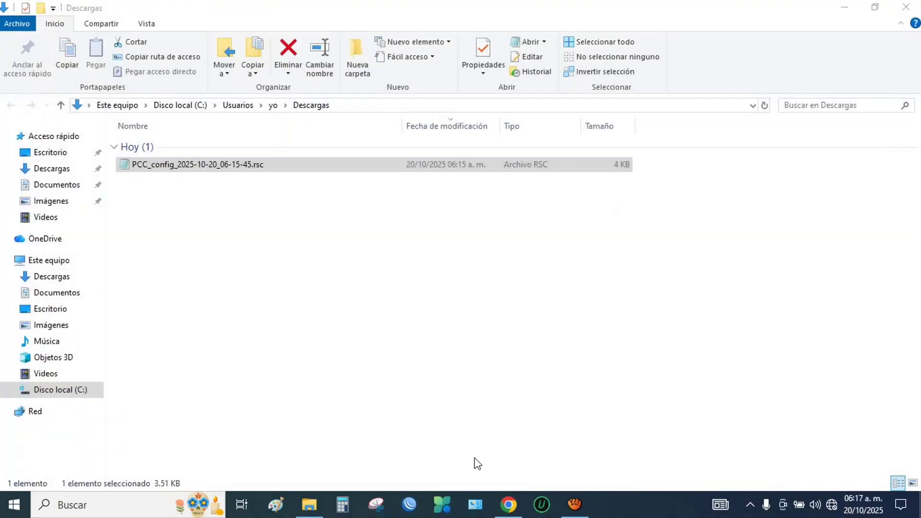
pyautogui.click(409, 503)
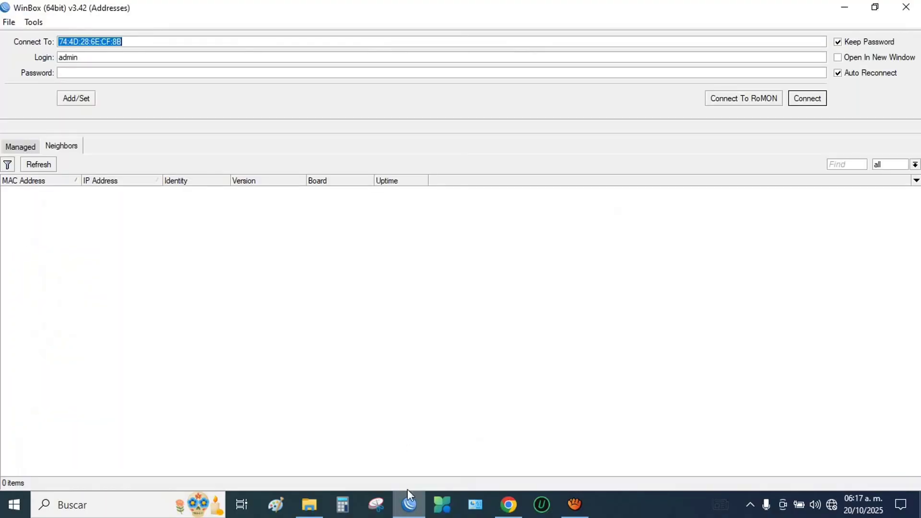
pyautogui.click(81, 74)
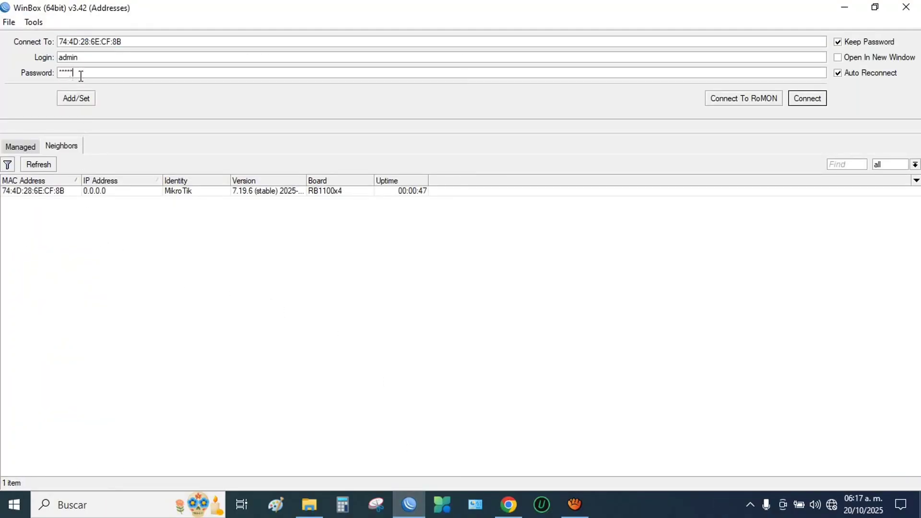
pyautogui.click(814, 102)
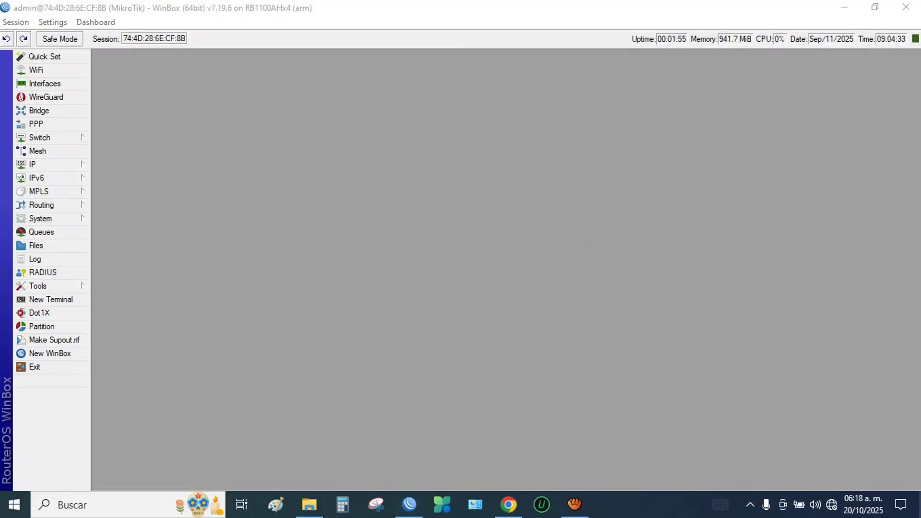
# - Copy PCC_config_2025-10-20_06-15-45.rsc from the Descargas folder in File Explorer and paste it into the router's file list in WinBox
pyautogui.click(311, 505)
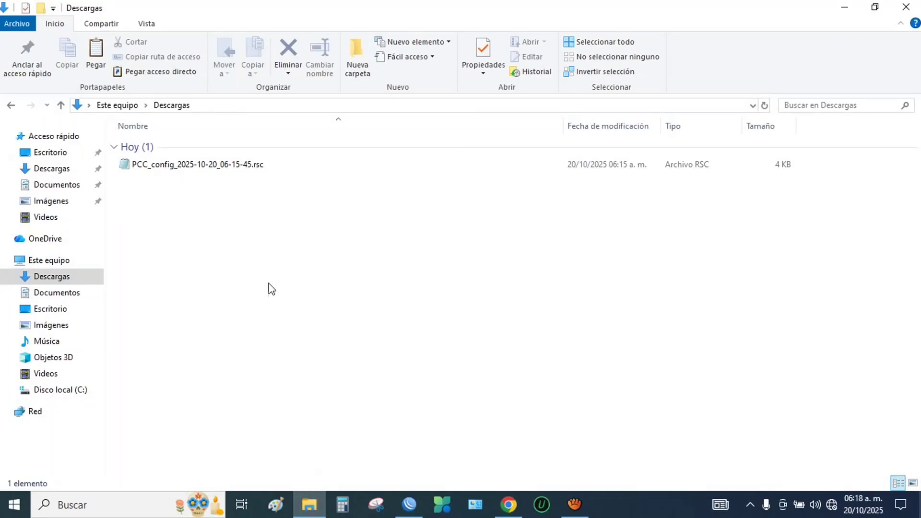
pyautogui.rightClick(229, 168)
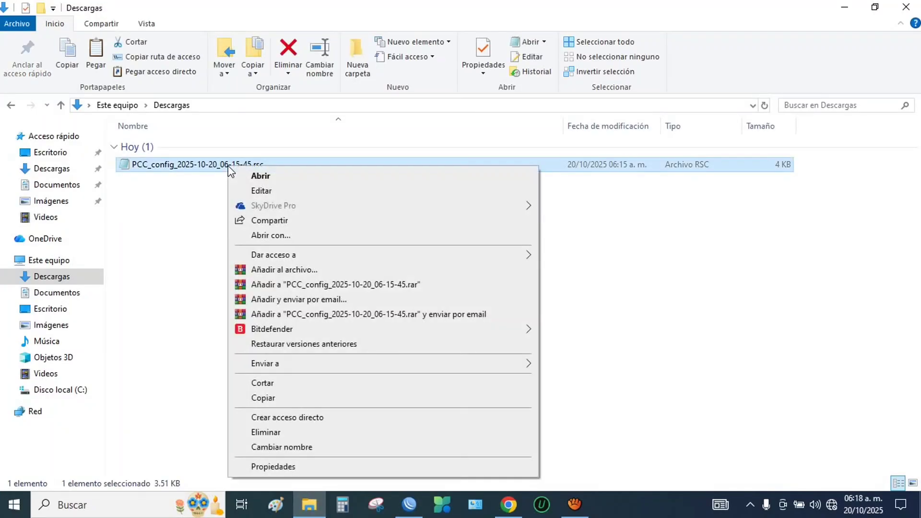
pyautogui.click(271, 397)
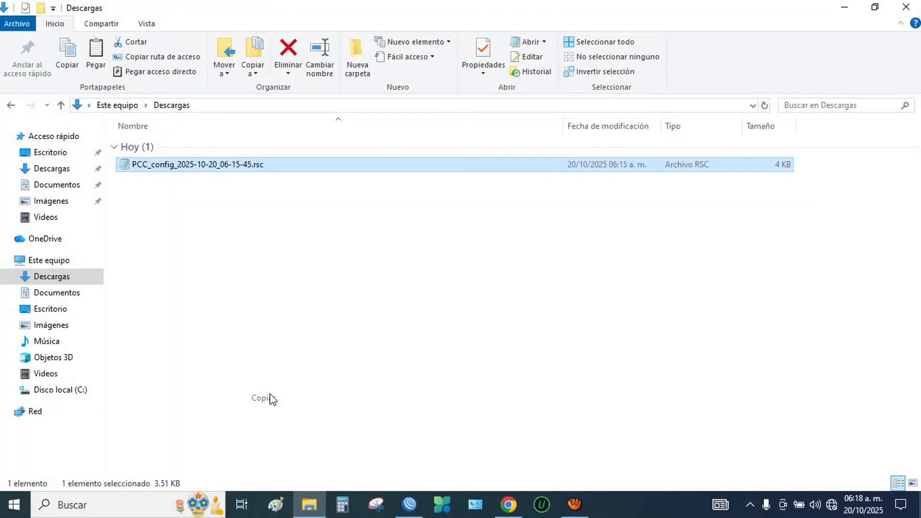
pyautogui.click(410, 505)
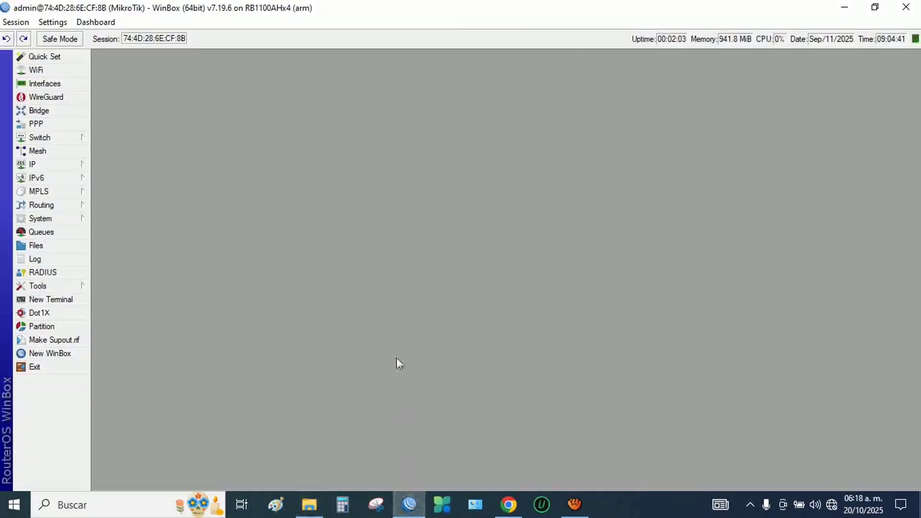
pyautogui.click(63, 247)
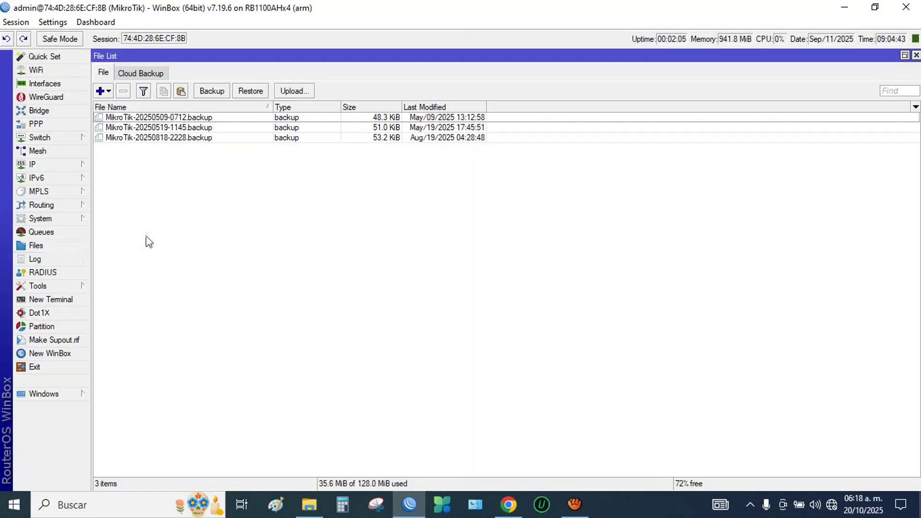
pyautogui.click(181, 91)
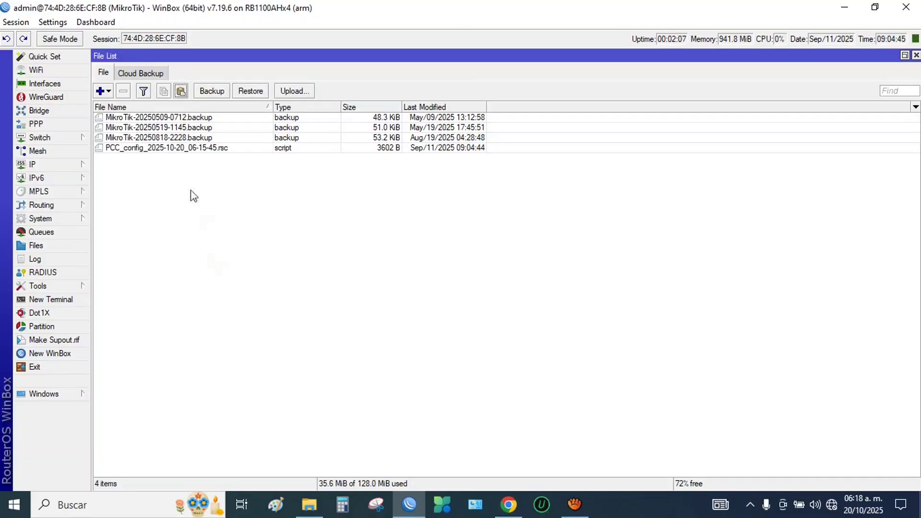
# - Copy the full file name of the uploaded PCC script from its file details
pyautogui.click(181, 148)
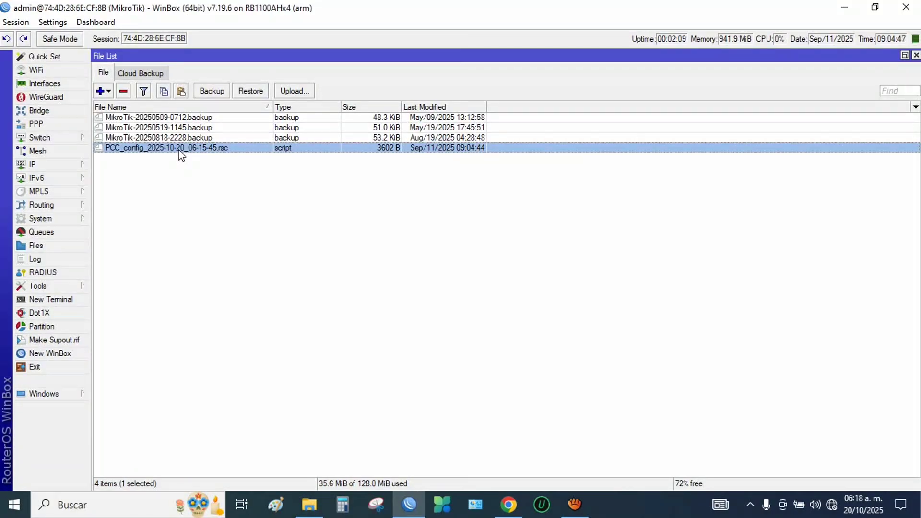
pyautogui.doubleClick(179, 148)
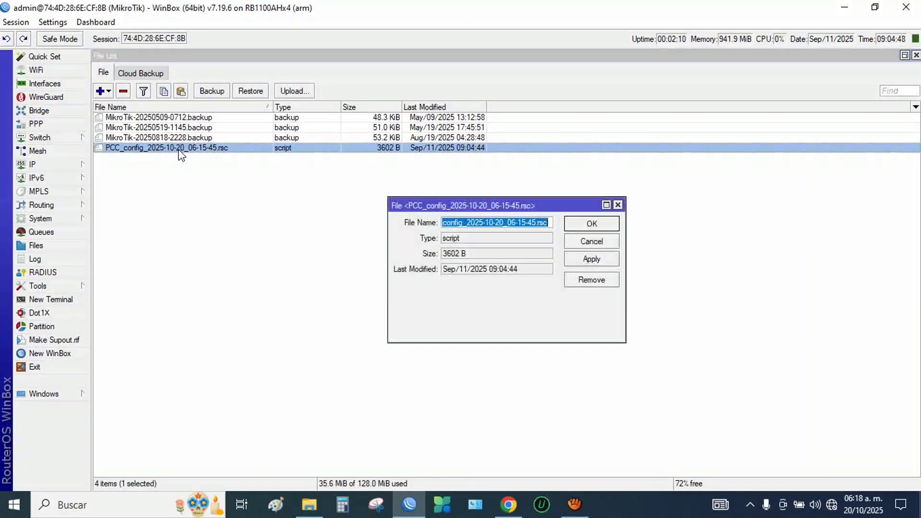
pyautogui.rightClick(484, 219)
pyautogui.click(513, 243)
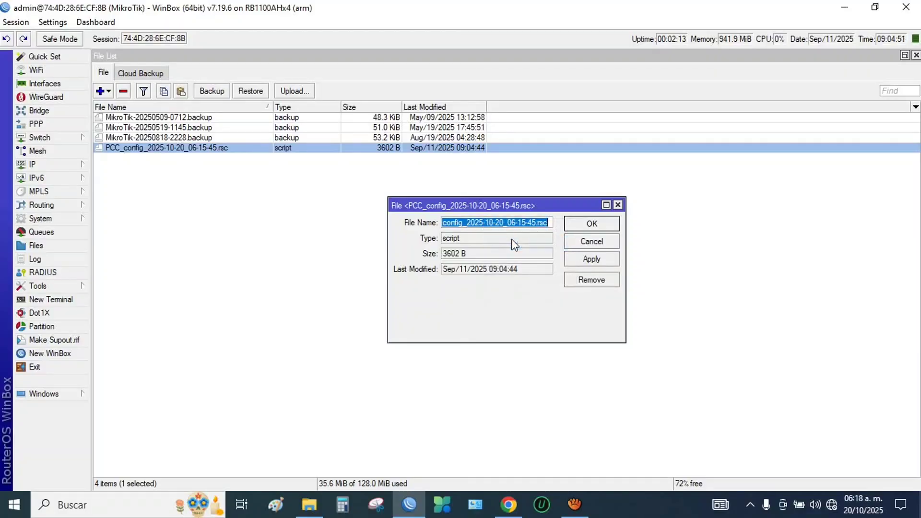
# - Open a new terminal, decline viewing the software license, and run import PCC_config_2025-10-20_06-15-45.rsc
pyautogui.click(65, 300)
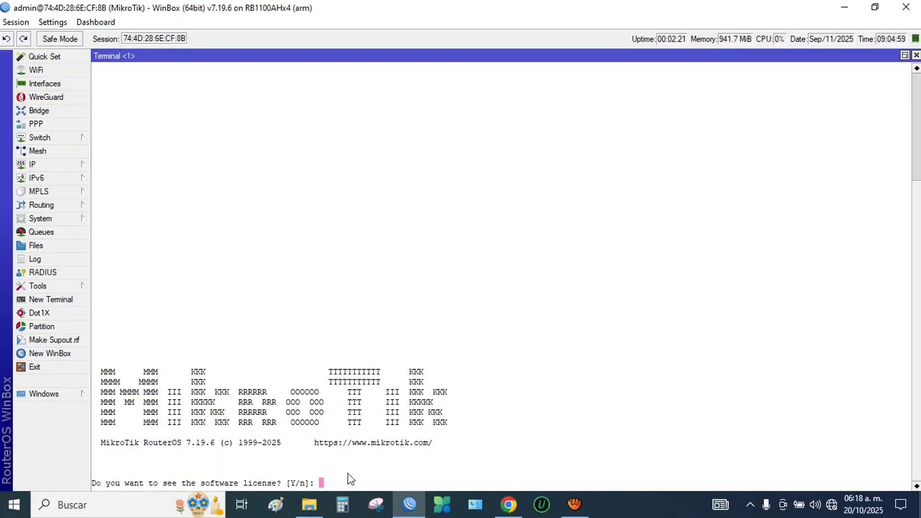
pyautogui.write('n')
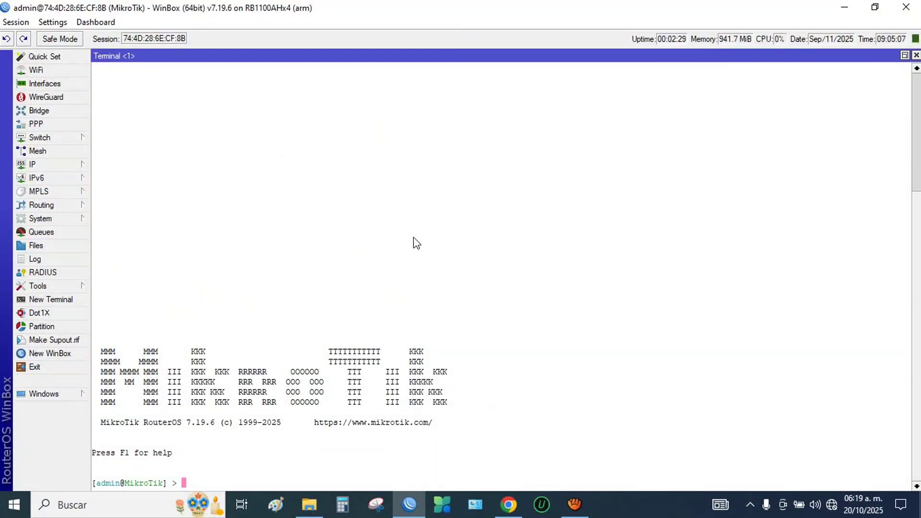
pyautogui.write('import')
pyautogui.hotkey('ctrl', 'v')
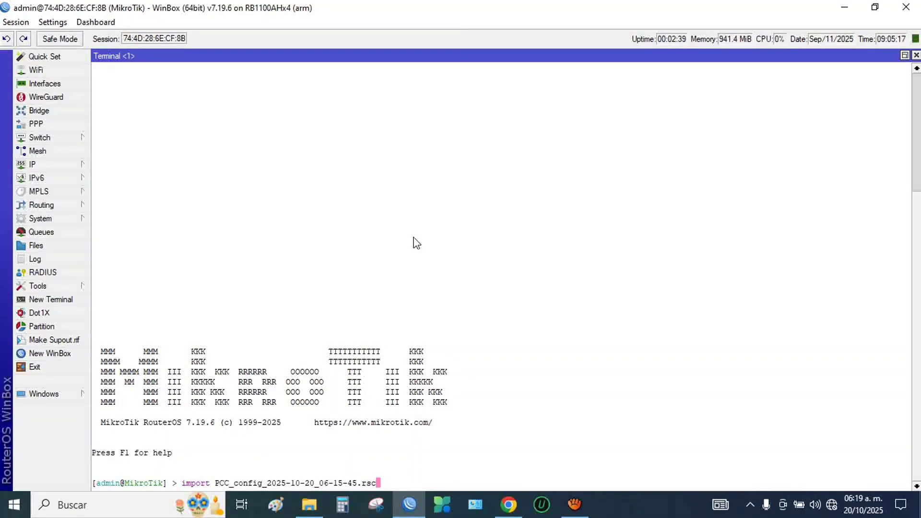
pyautogui.press('Return')
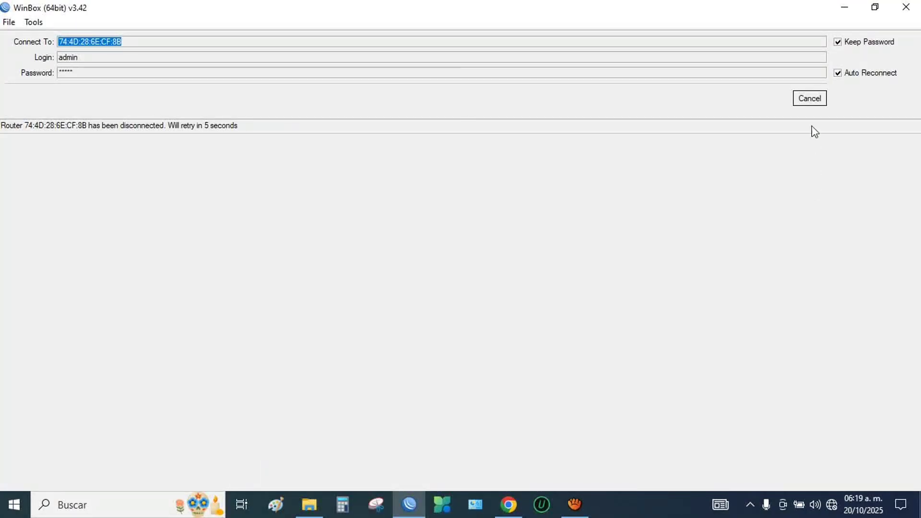
# - Stop the automatic retry, reconnect to the router, and close the terminal, script details and file list windows
pyautogui.click(813, 102)
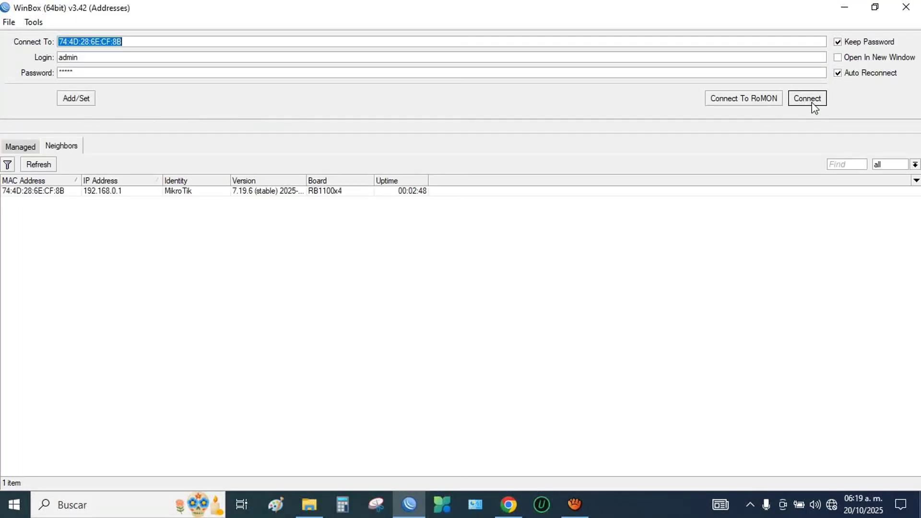
pyautogui.click(814, 105)
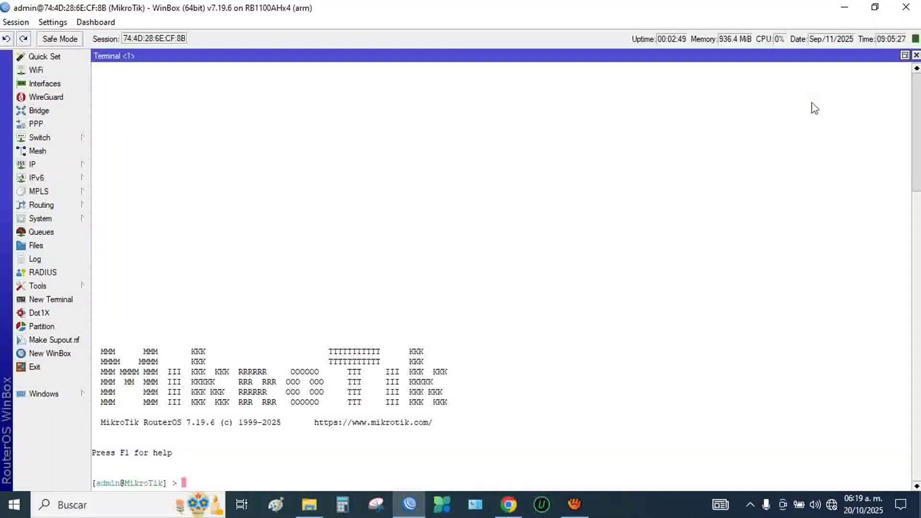
pyautogui.click(917, 55)
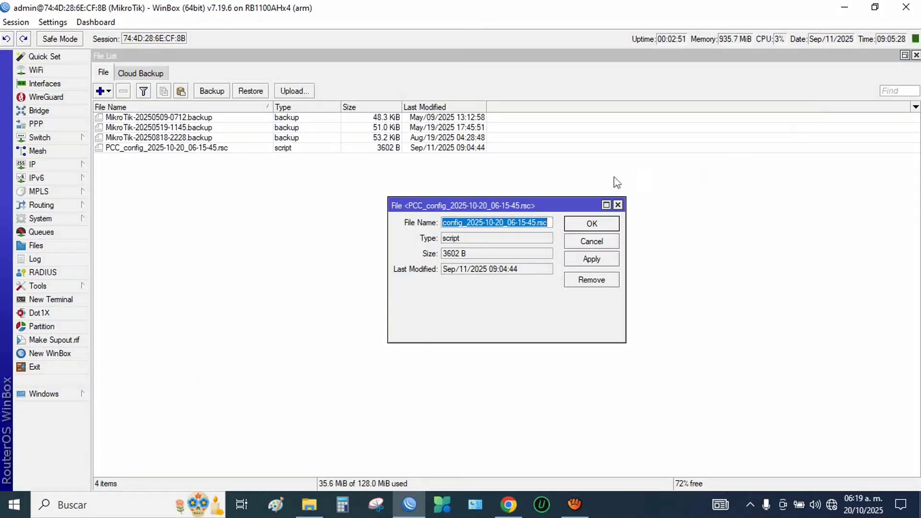
pyautogui.click(623, 204)
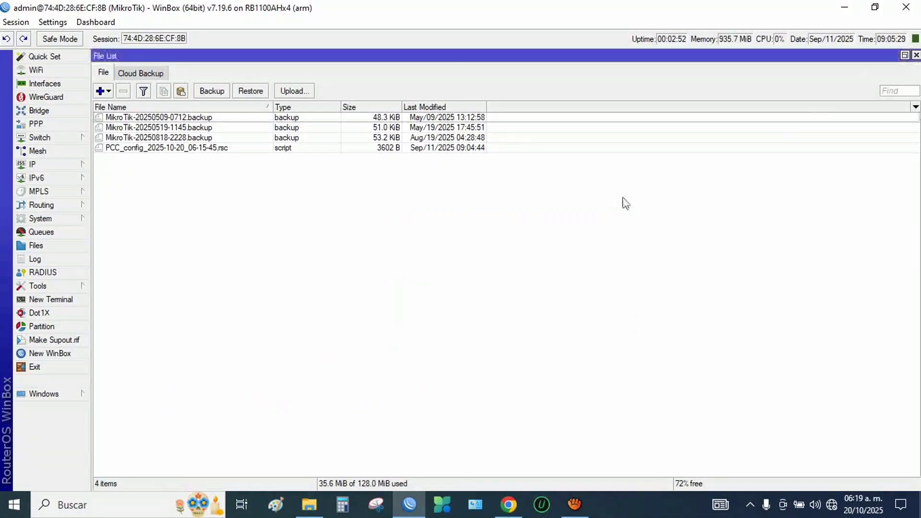
pyautogui.click(916, 55)
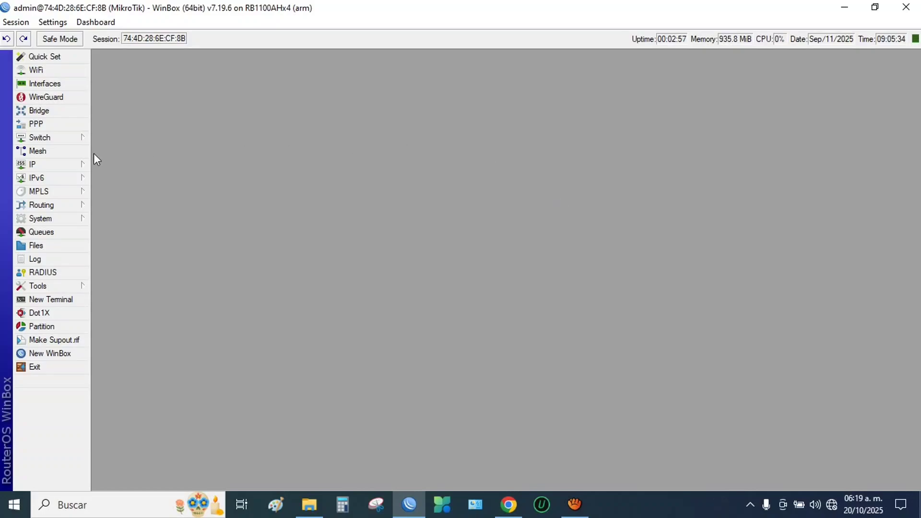
# - Check the imported IP addresses, then examine the bridge's member ports and the bridge itself
pyautogui.click(52, 163)
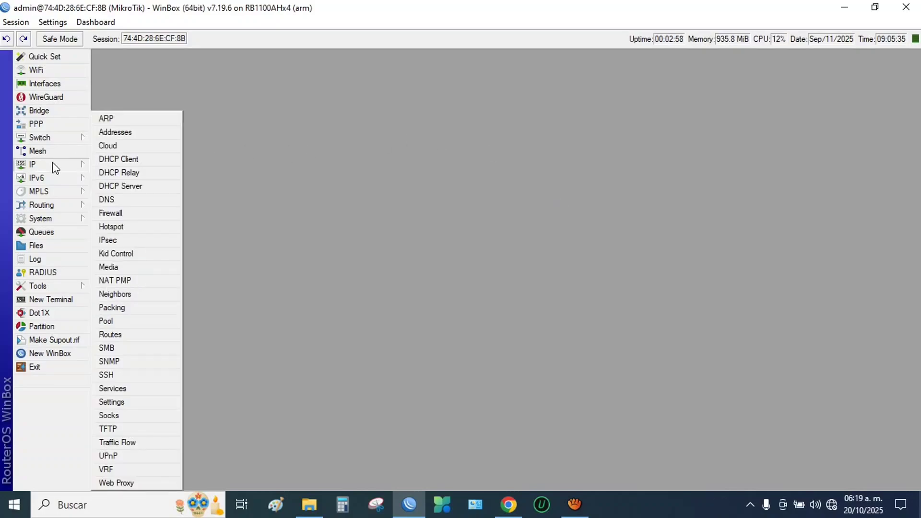
pyautogui.click(118, 132)
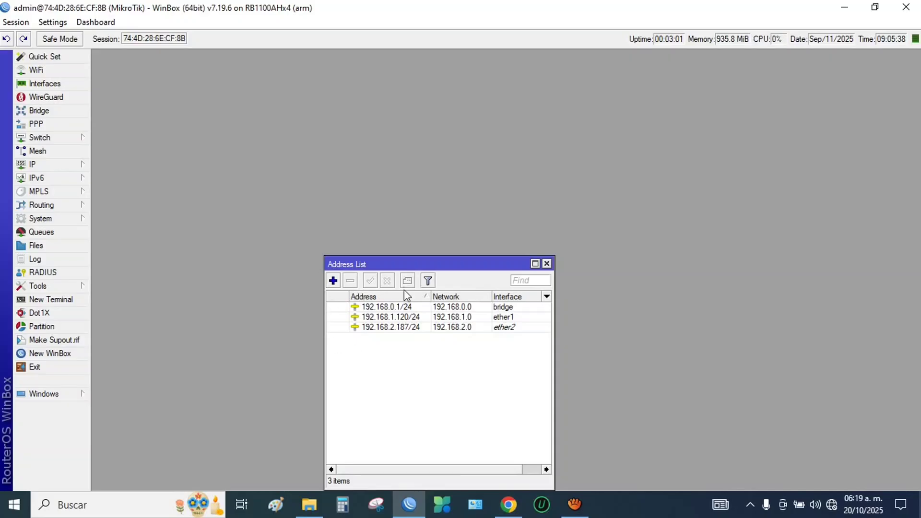
pyautogui.click(546, 263)
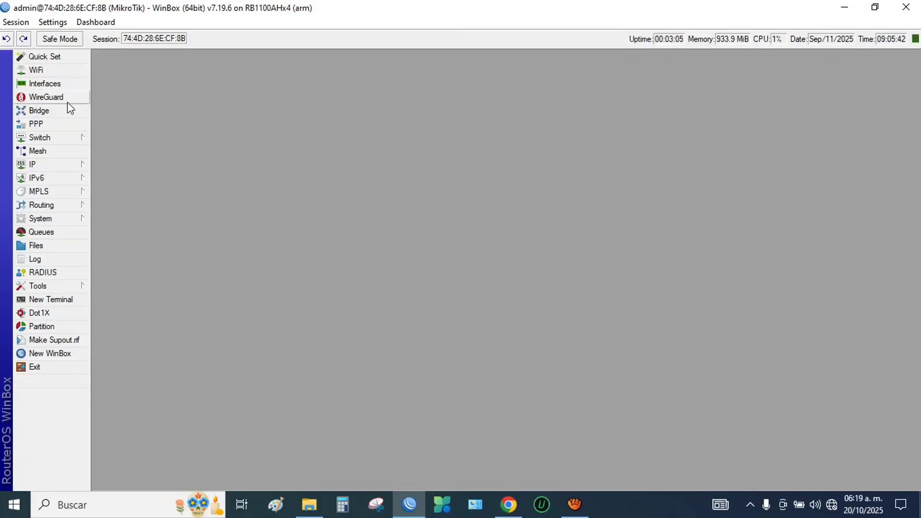
pyautogui.click(43, 110)
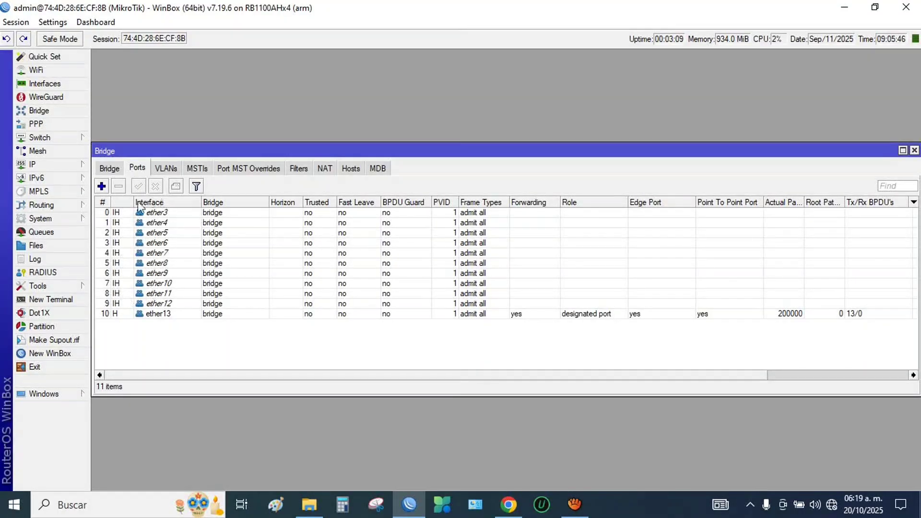
pyautogui.click(109, 169)
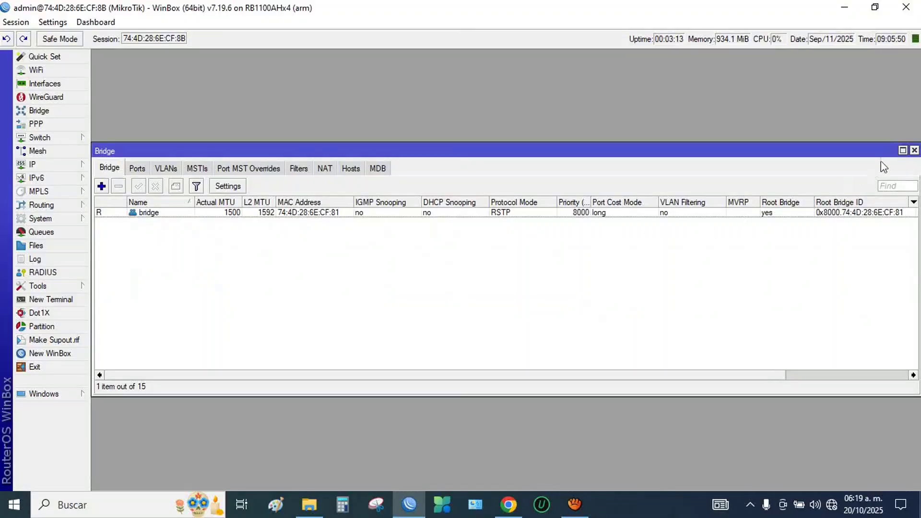
pyautogui.click(915, 150)
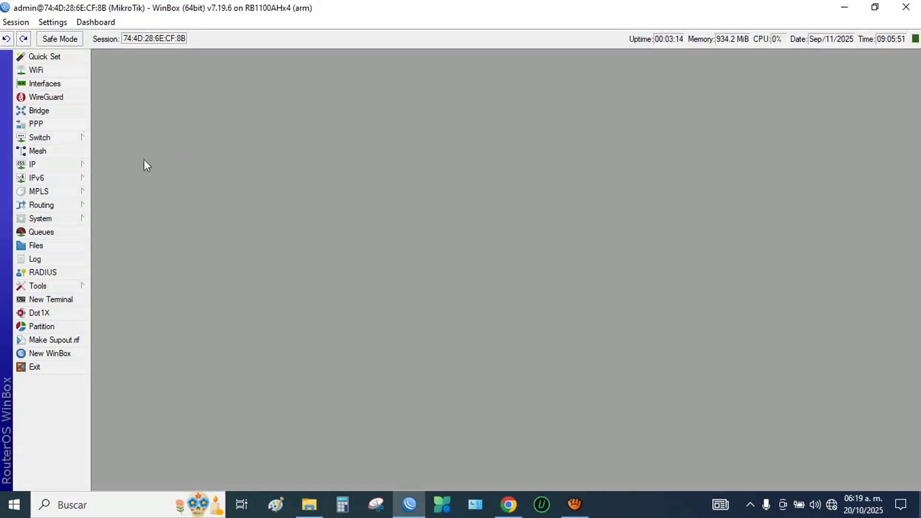
# - Examine the router's DNS settings, then its route list with the gateways and routing tables
pyautogui.click(34, 165)
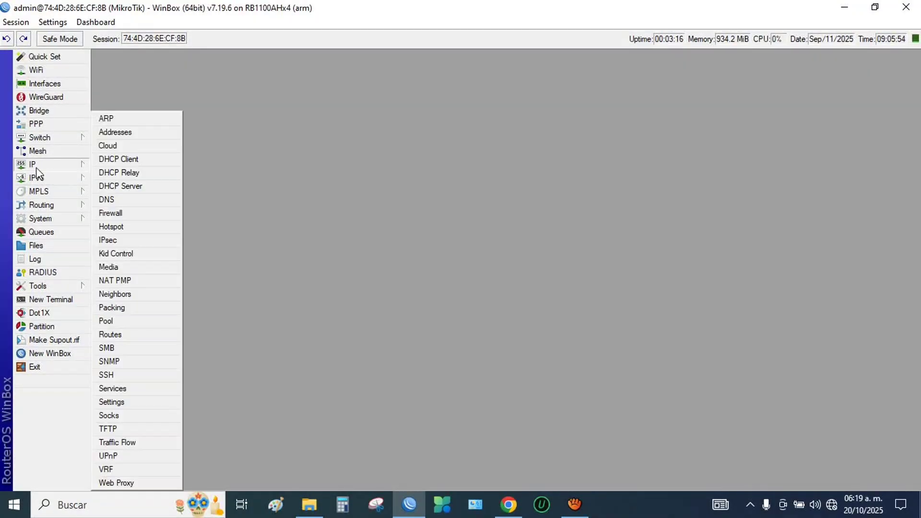
pyautogui.click(113, 199)
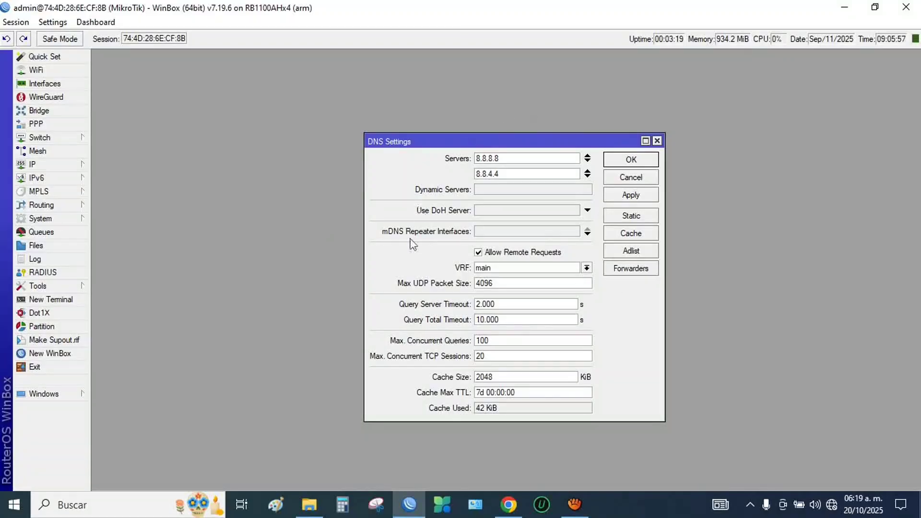
pyautogui.click(618, 159)
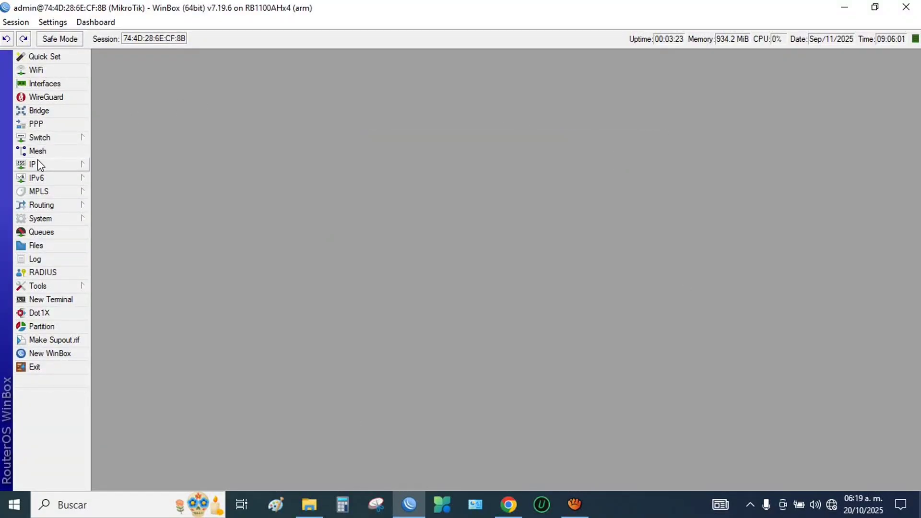
pyautogui.click(58, 164)
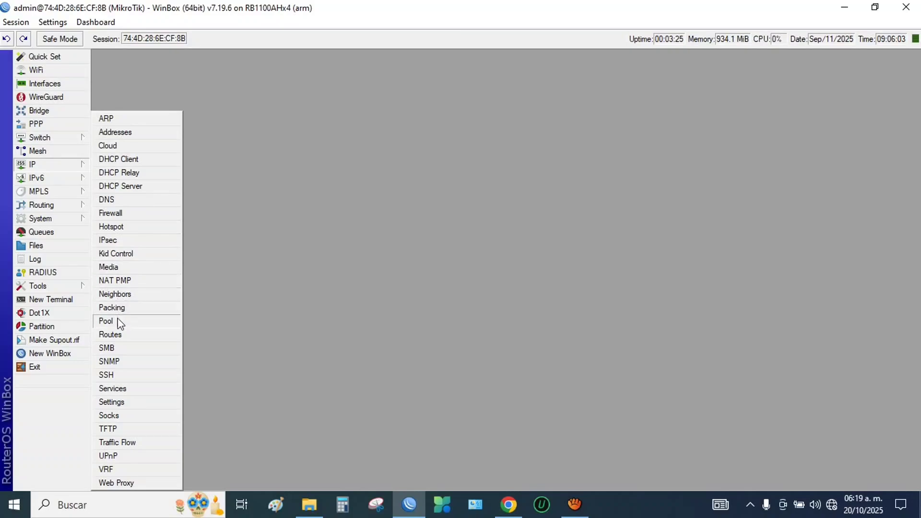
pyautogui.click(119, 336)
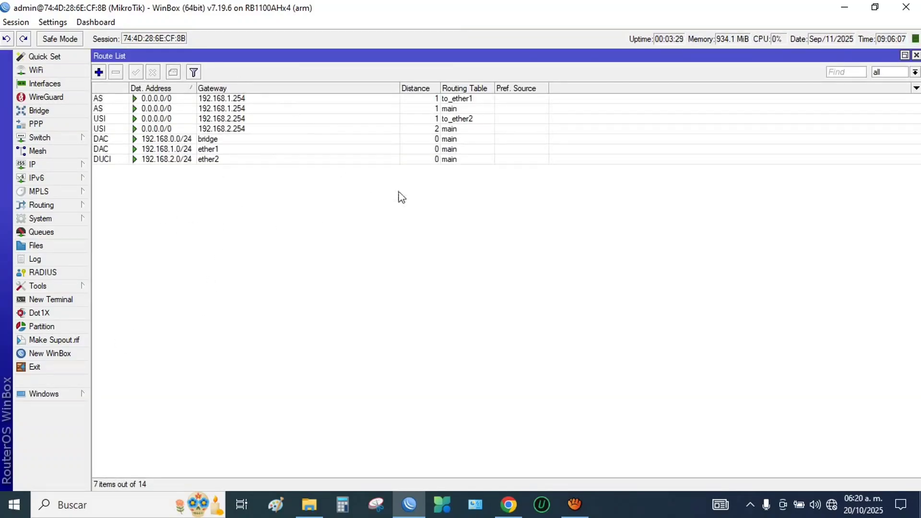
# - Close the route list and examine the router's firewall NAT rules, then its mangle rules including the per connection classifiers
pyautogui.click(916, 56)
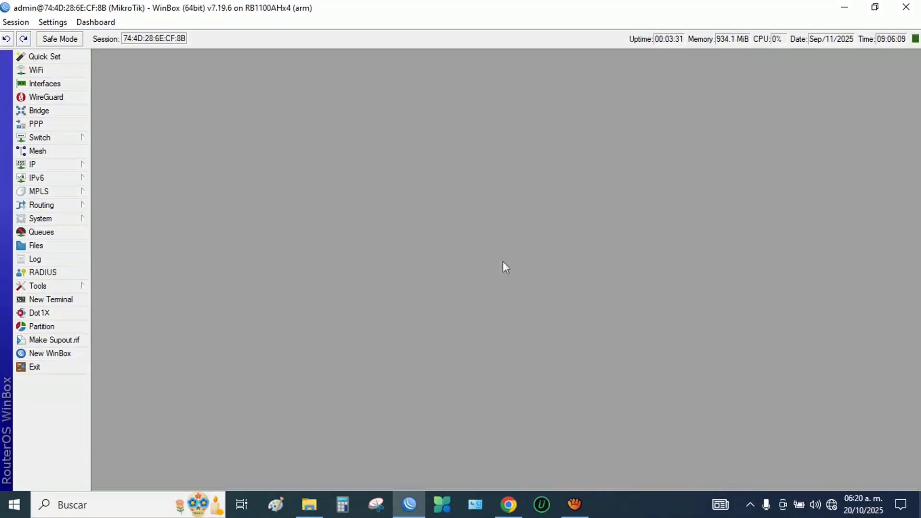
pyautogui.click(54, 167)
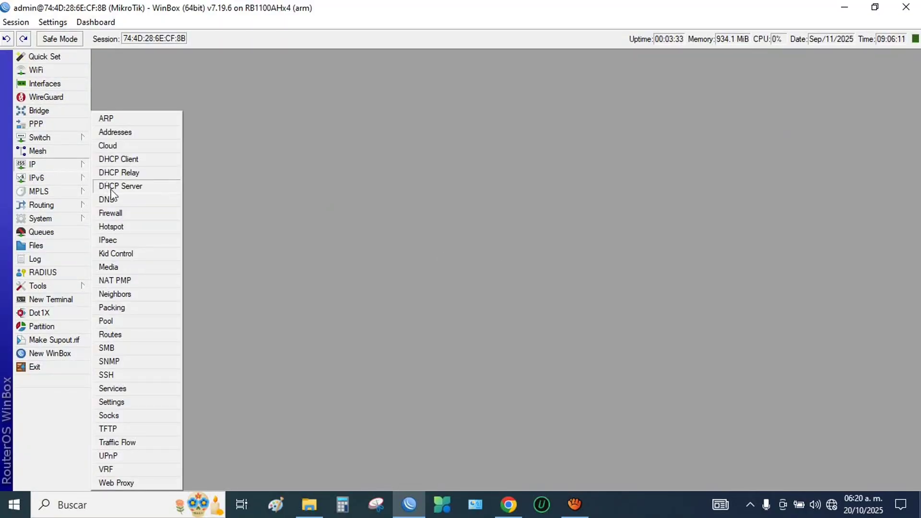
pyautogui.click(114, 217)
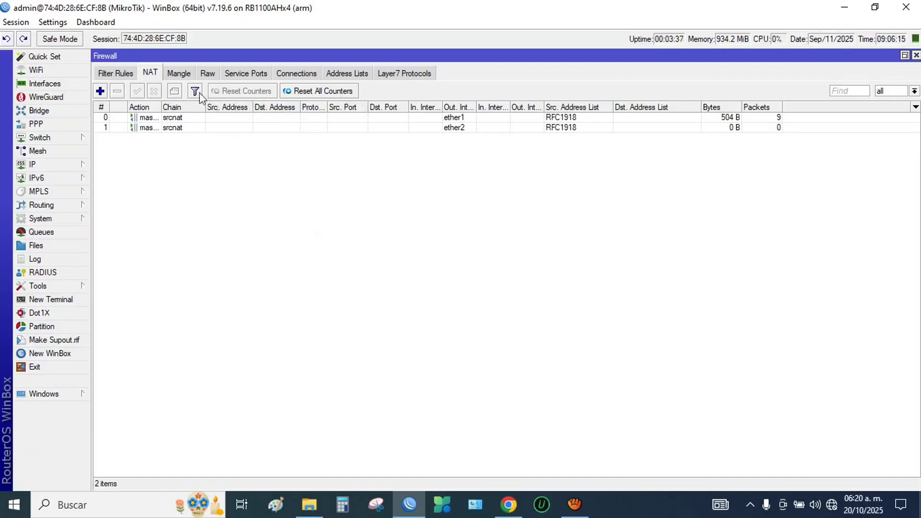
pyautogui.click(180, 77)
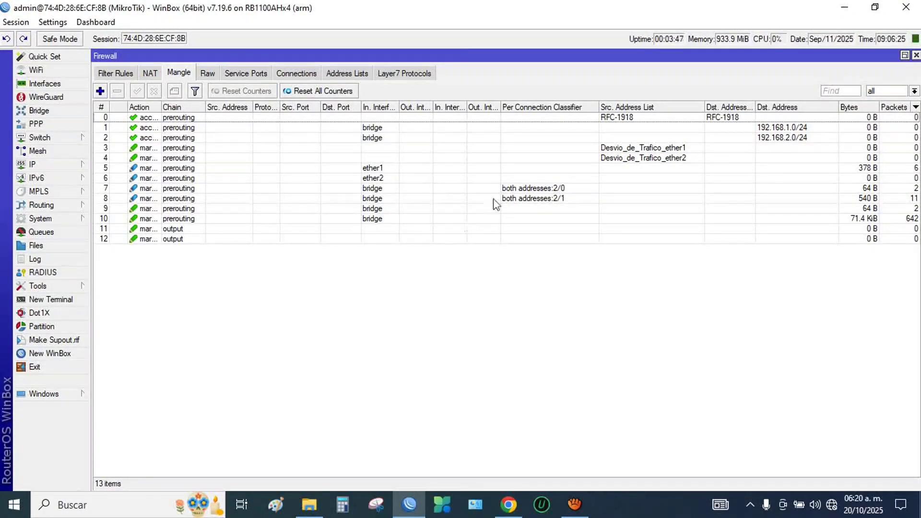
pyautogui.moveTo(598, 107); pyautogui.dragTo(588, 107)
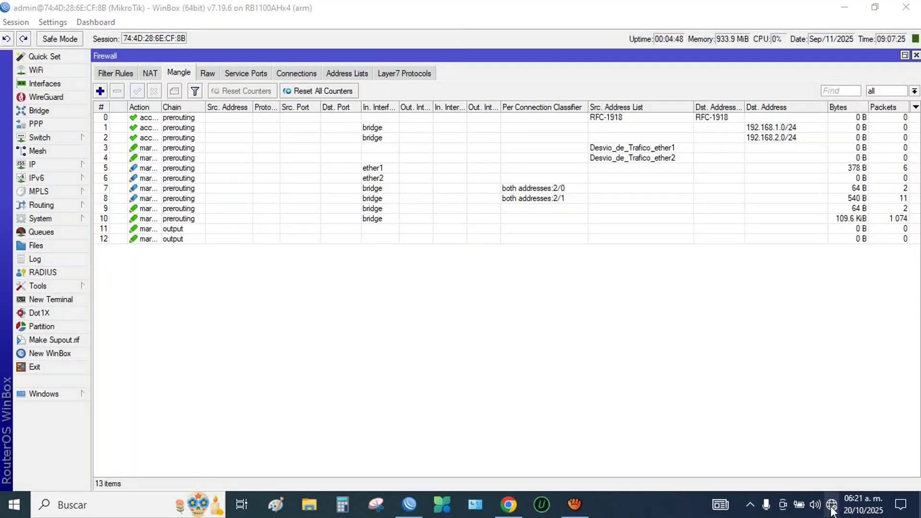
# - Open the Windows network connections and bring up the Ethernet adapter's properties
pyautogui.rightClick(831, 506)
pyautogui.click(818, 491)
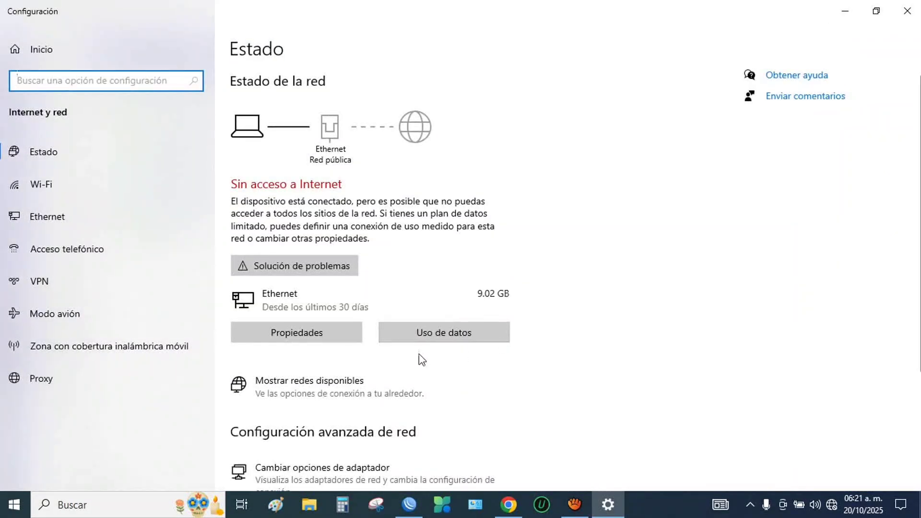
pyautogui.scroll(-3, 421, 359)
pyautogui.click(348, 332)
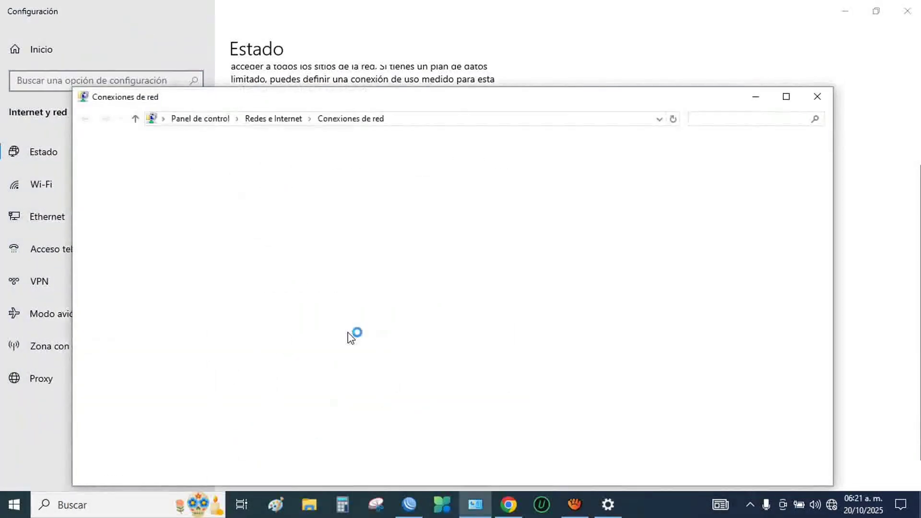
pyautogui.click(318, 175)
pyautogui.rightClick(318, 175)
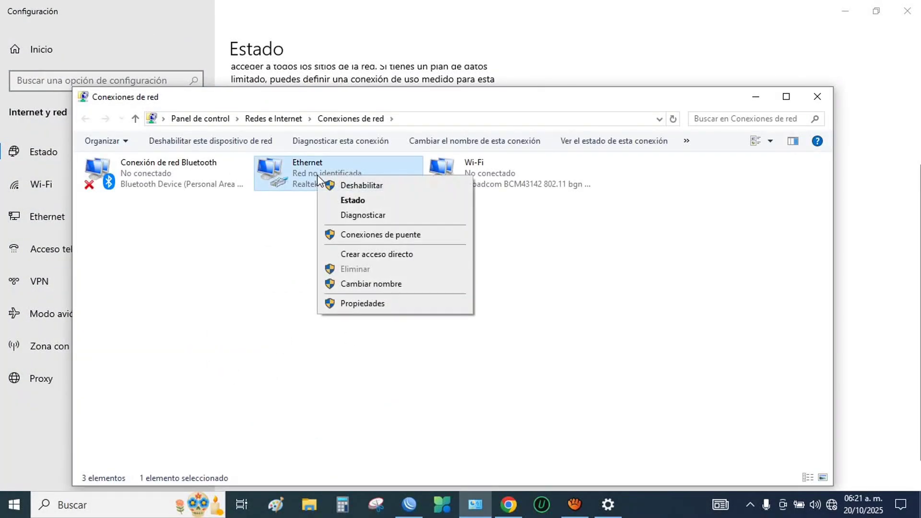
pyautogui.click(350, 306)
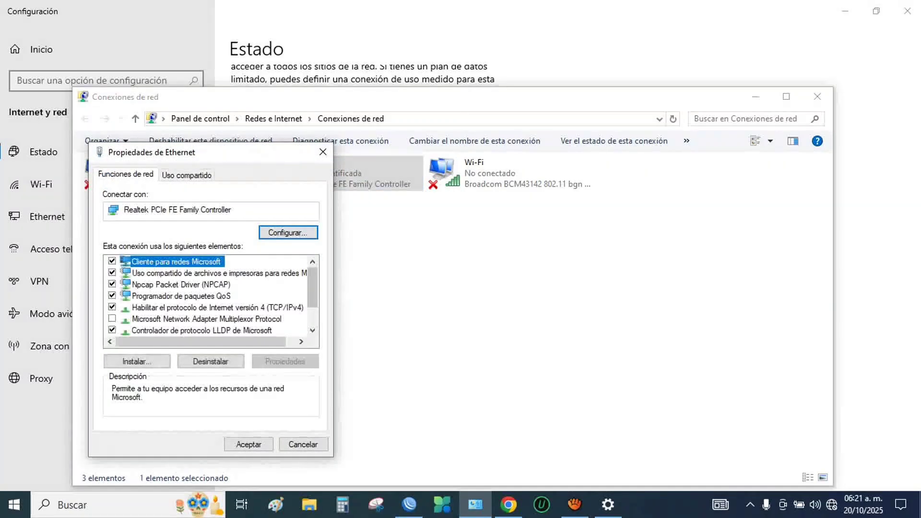
# - Set the Ethernet adapter's IPv4 protocol to obtain its IP address and DNS servers automatically
pyautogui.click(215, 307)
pyautogui.click(285, 361)
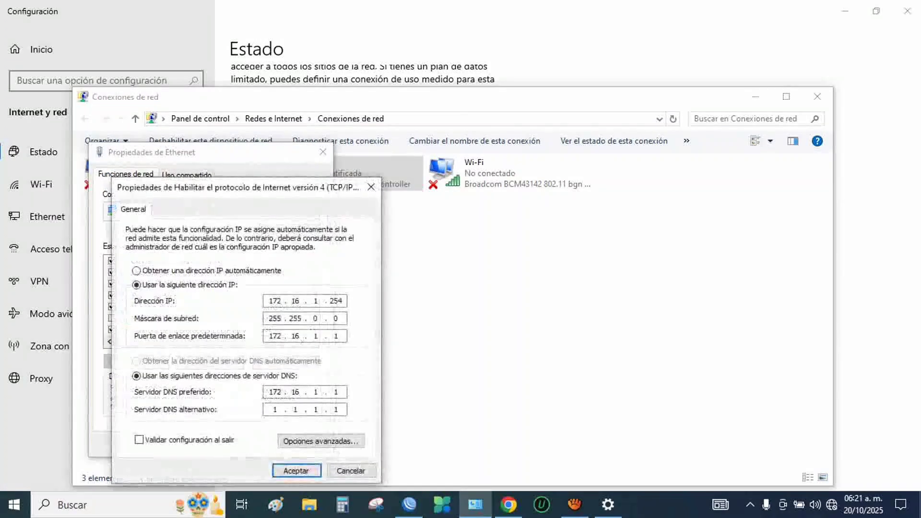
pyautogui.click(136, 270)
pyautogui.click(137, 361)
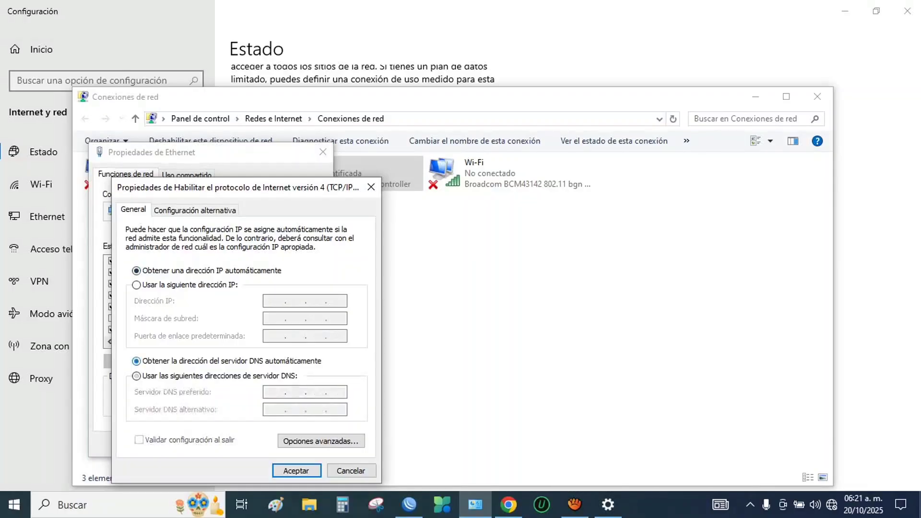
pyautogui.click(296, 470)
pyautogui.click(247, 440)
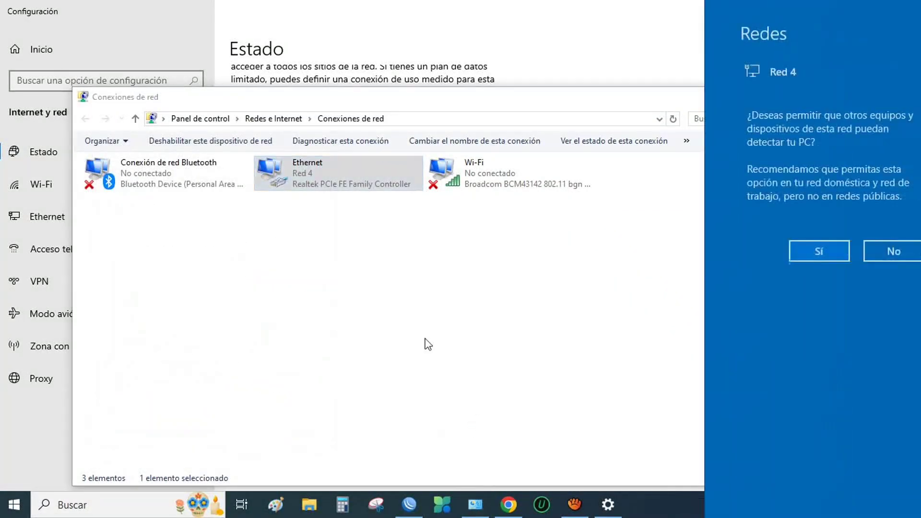
# - Decline making the PC discoverable on the new network and close the network connections and settings windows
pyautogui.click(871, 255)
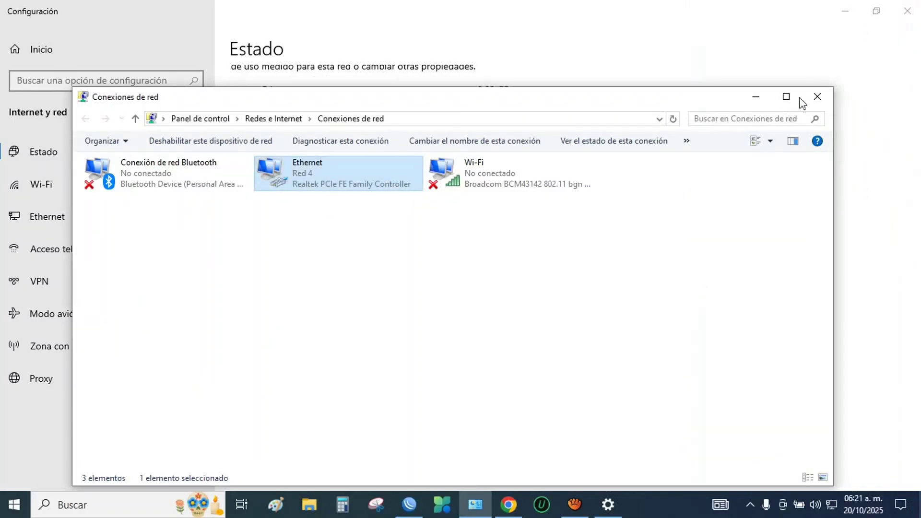
pyautogui.click(811, 99)
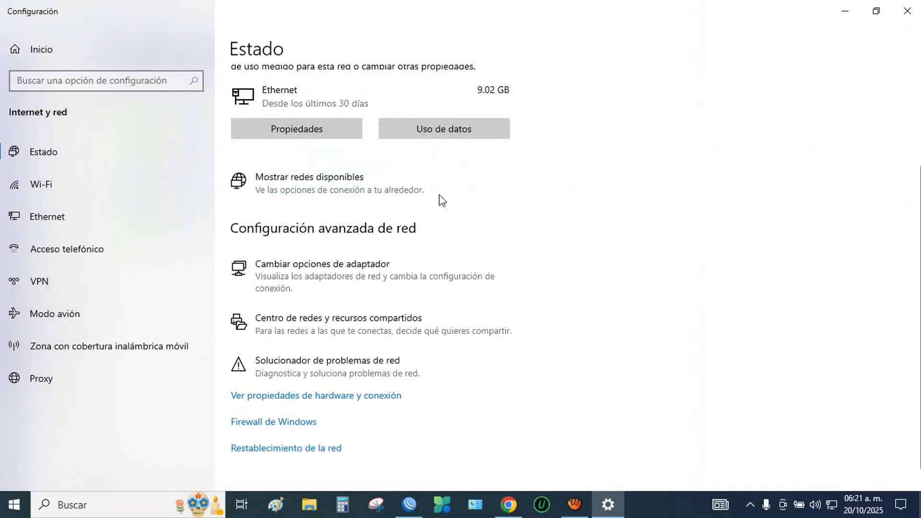
pyautogui.click(907, 11)
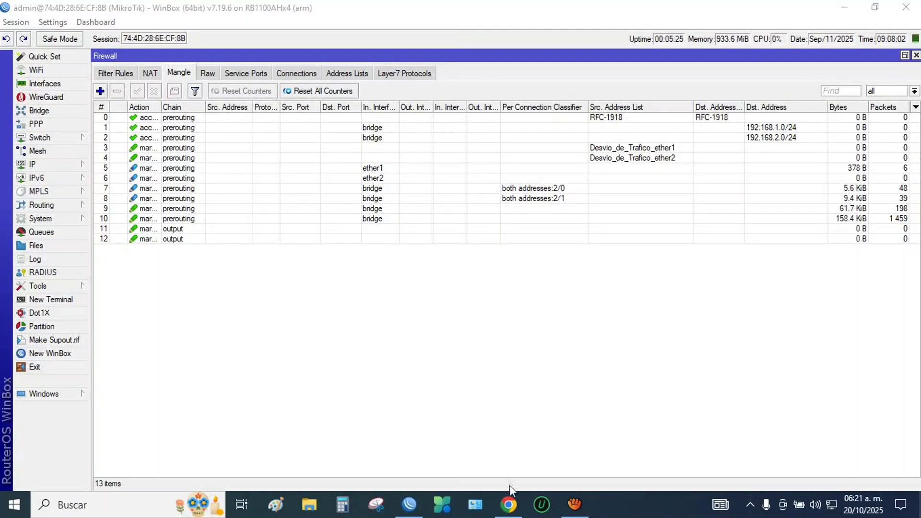
# - Switch to Chrome to review the PCC generator's provider settings, then check the router's interface list in WinBox
pyautogui.click(508, 504)
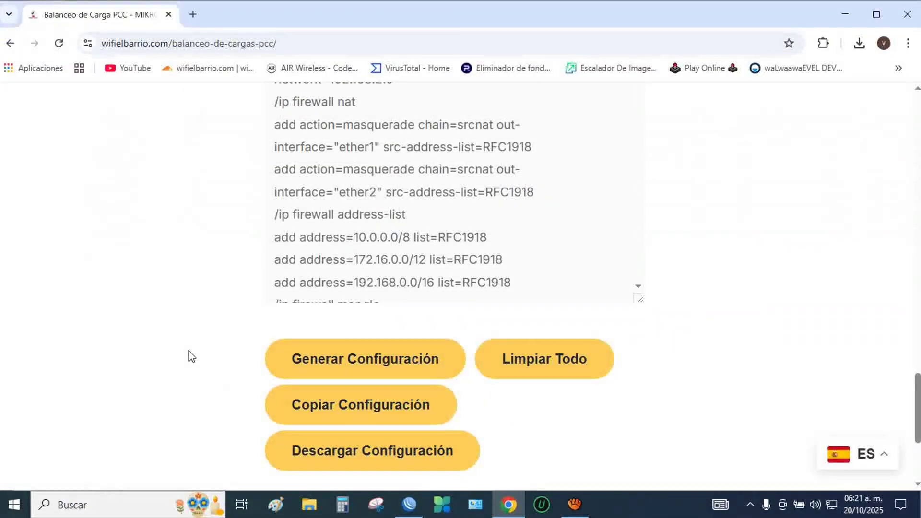
pyautogui.scroll(6, 188, 356)
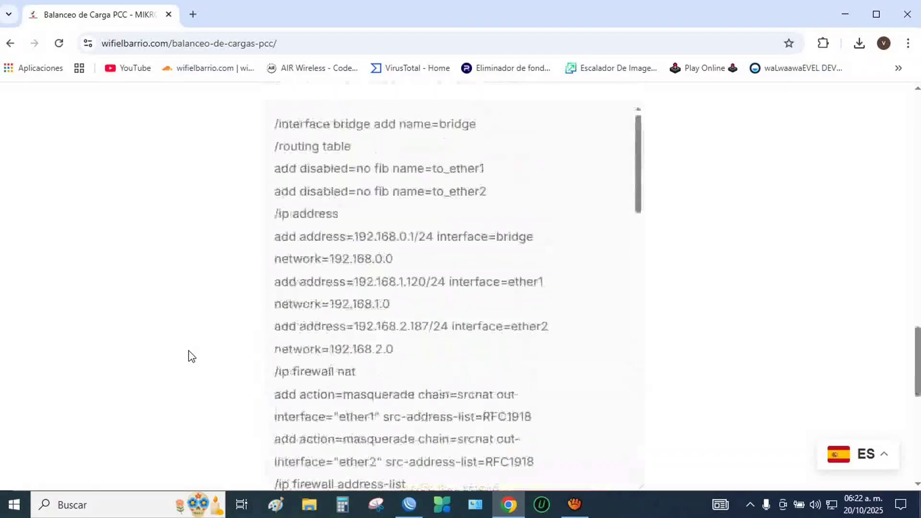
pyautogui.scroll(12, 189, 356)
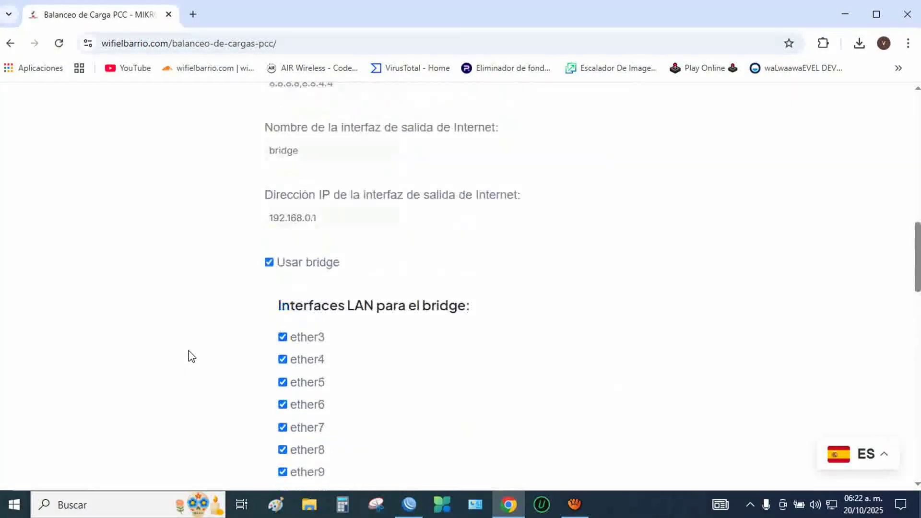
pyautogui.scroll(7, 192, 357)
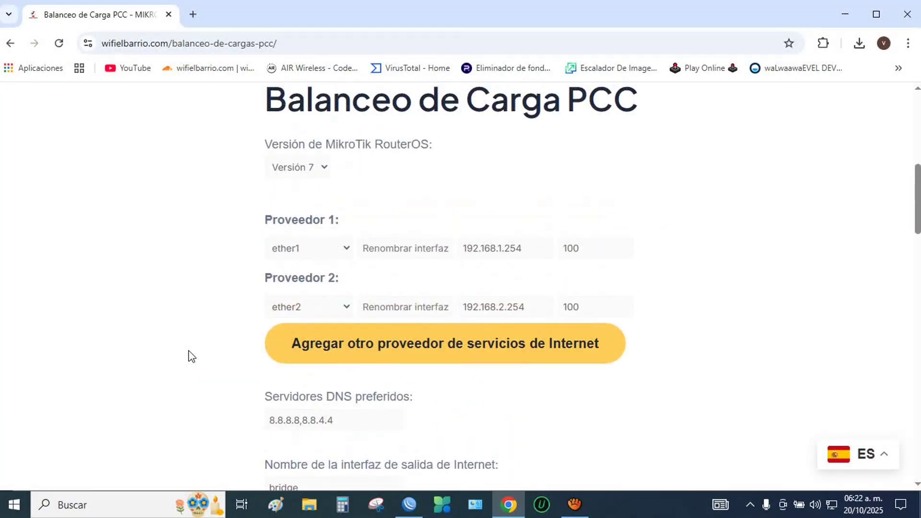
pyautogui.scroll(2, 190, 355)
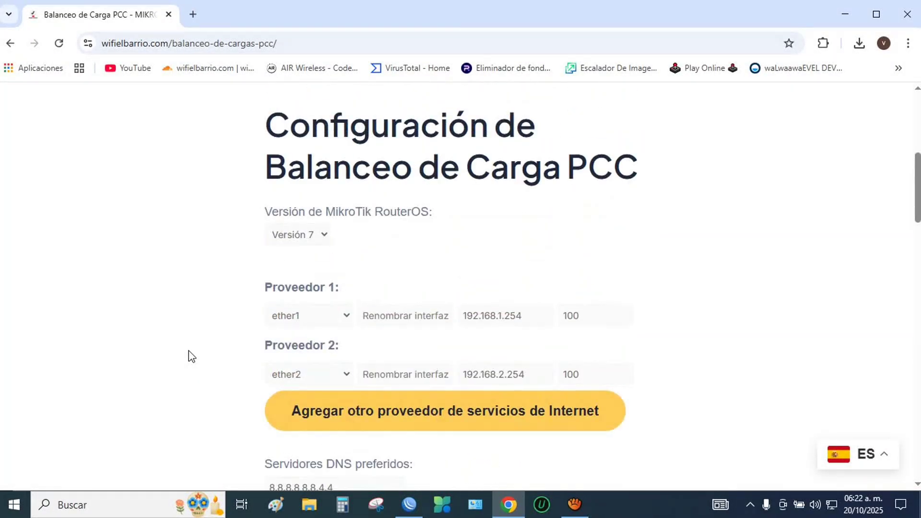
pyautogui.click(406, 509)
pyautogui.click(39, 83)
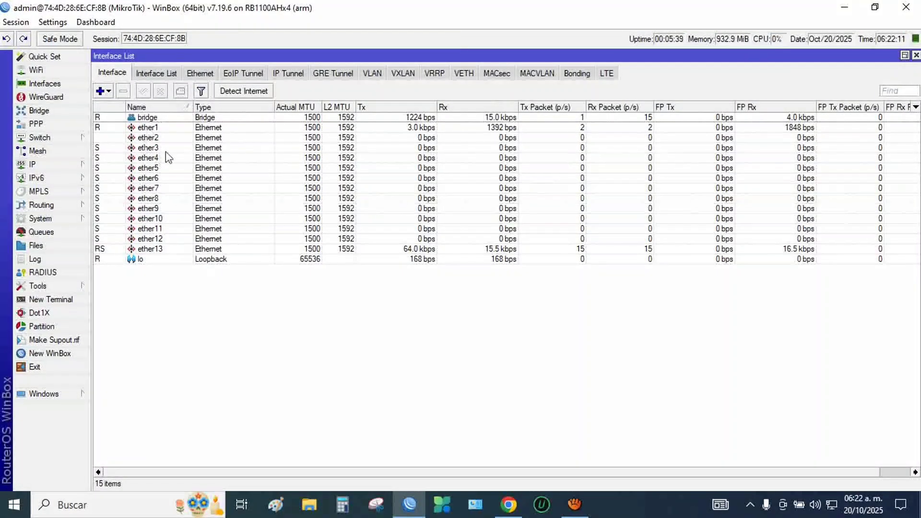
# - Back in the Chrome PCC generator, rename the provider interfaces wan-1 and wan-2 and set Provider 2's bandwidth value to 20
pyautogui.click(507, 505)
pyautogui.click(397, 321)
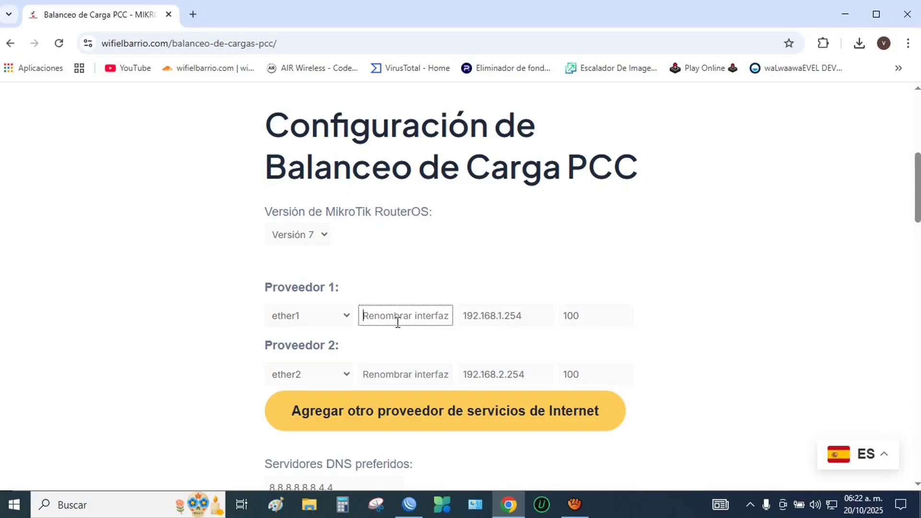
pyautogui.write('wan-1')
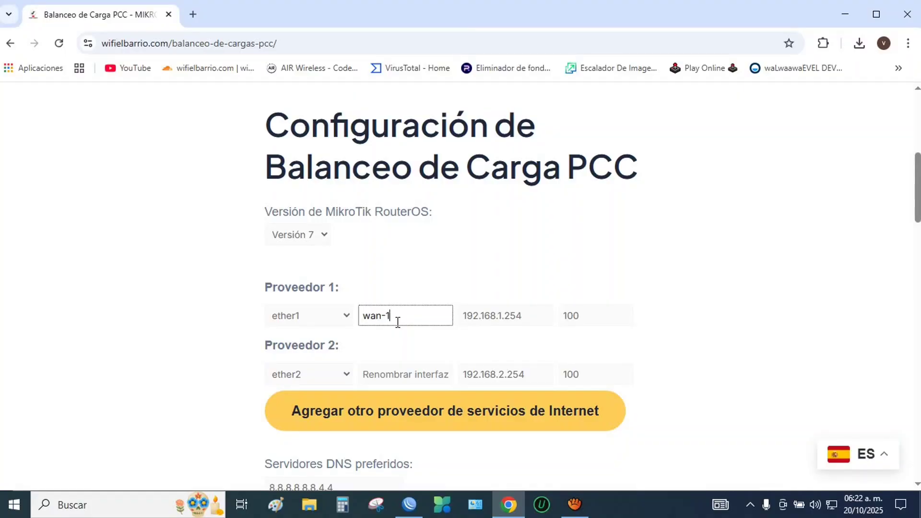
pyautogui.click(395, 374)
pyautogui.write('w')
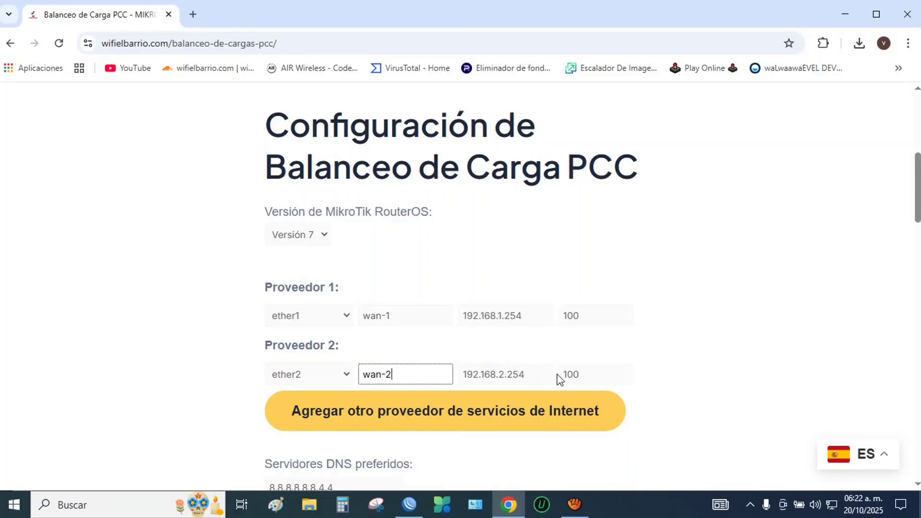
pyautogui.write('an-2')
pyautogui.doubleClick(578, 375)
pyautogui.write('20')
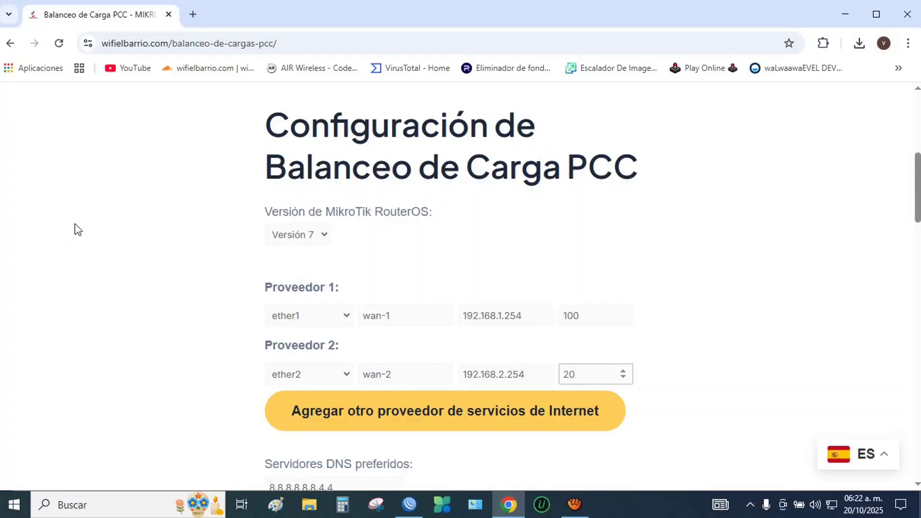
# - Set the preferred DNS servers to 1.1.1.1,1.0.0.1
pyautogui.scroll(-4, 75, 229)
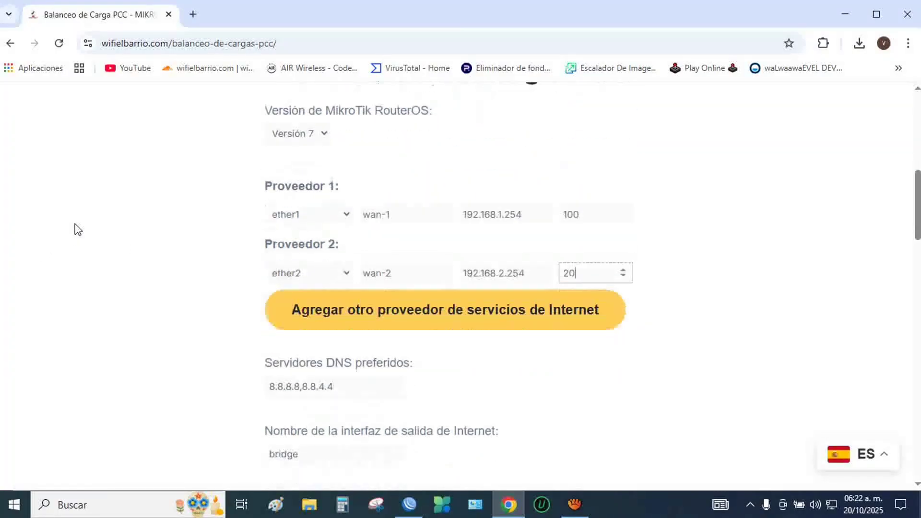
pyautogui.moveTo(403, 286); pyautogui.dragTo(249, 286)
pyautogui.write('1.1.1')
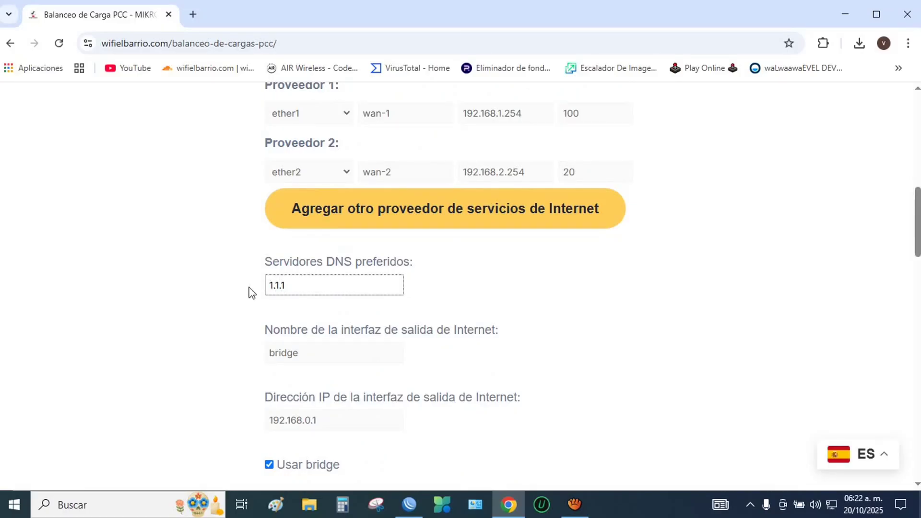
pyautogui.write('.1,1.0.0.1')
# - Name the Internet output interface bridge1 and set its IP address to 172.16.1.1
pyautogui.scroll(-1, 248, 293)
pyautogui.click(344, 286)
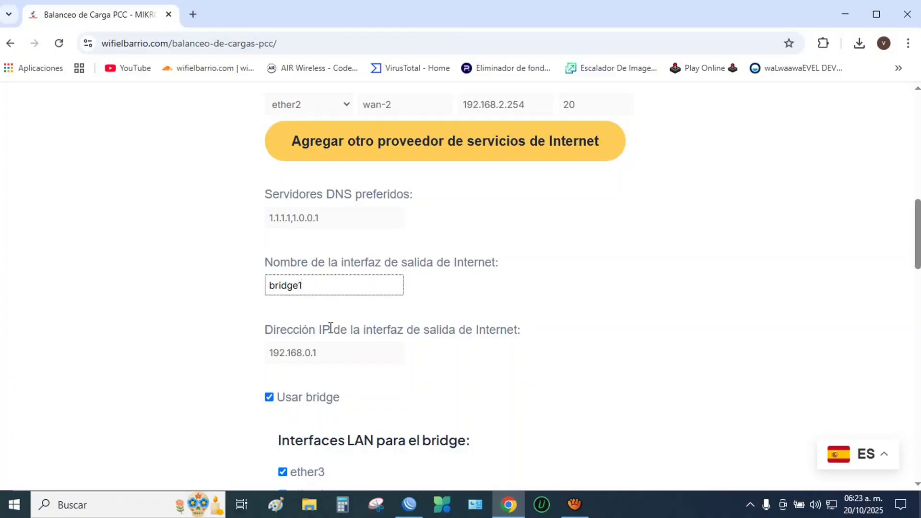
pyautogui.moveTo(331, 351); pyautogui.dragTo(248, 355)
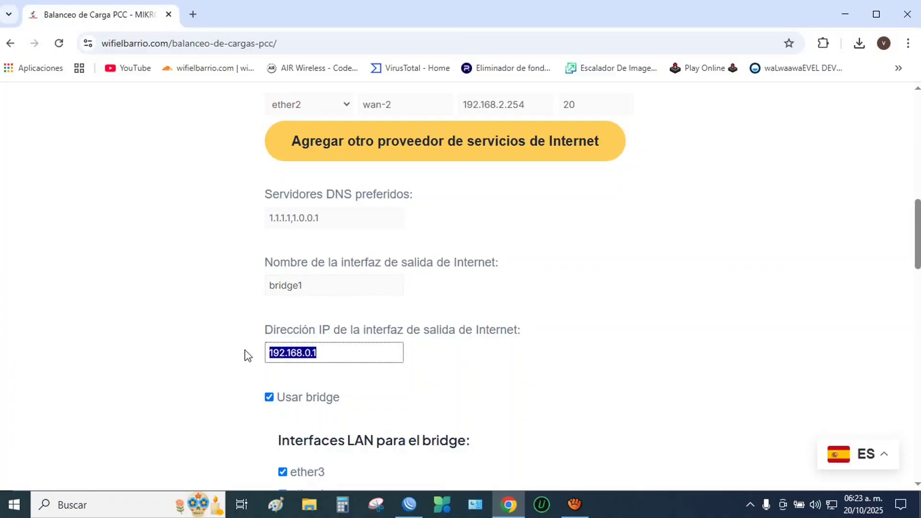
pyautogui.write('172.16.1.1')
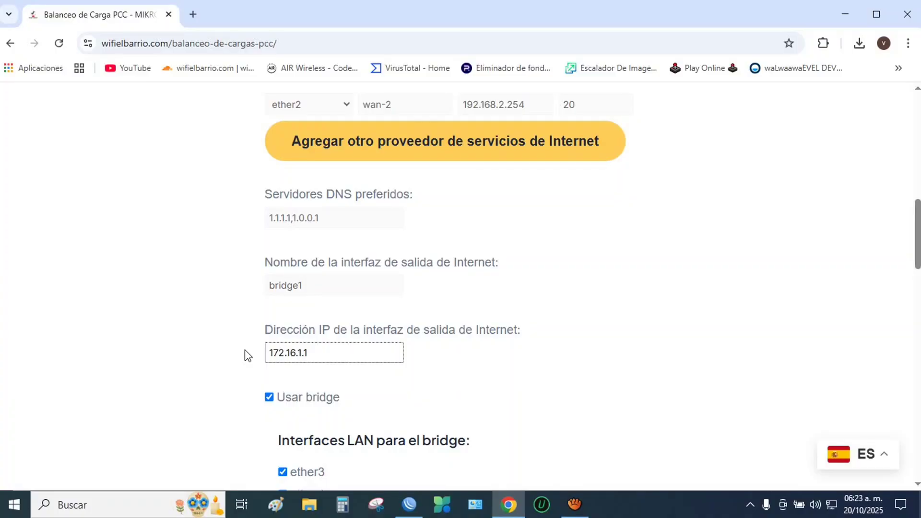
# - Generate the PCC configuration with the new settings and download the script file
pyautogui.scroll(-3, 245, 350)
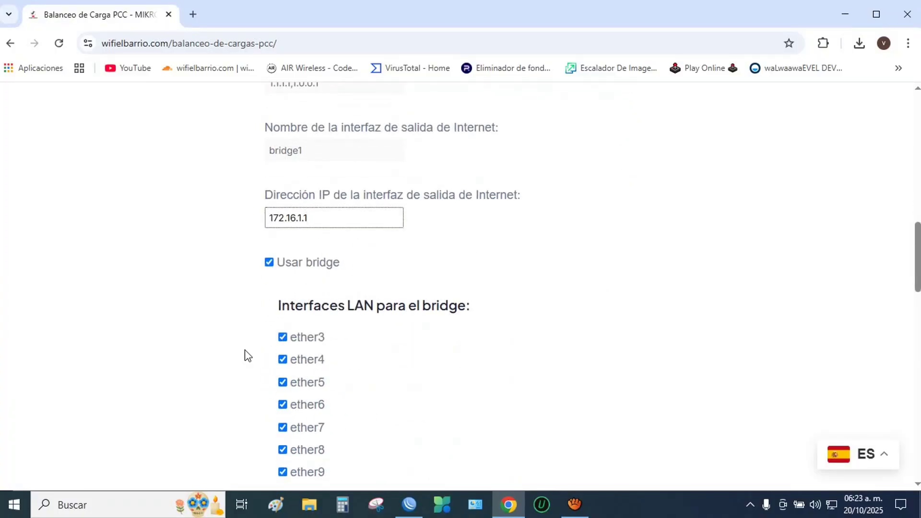
pyautogui.scroll(3, 245, 350)
pyautogui.scroll(-3, 244, 350)
pyautogui.scroll(-7, 245, 355)
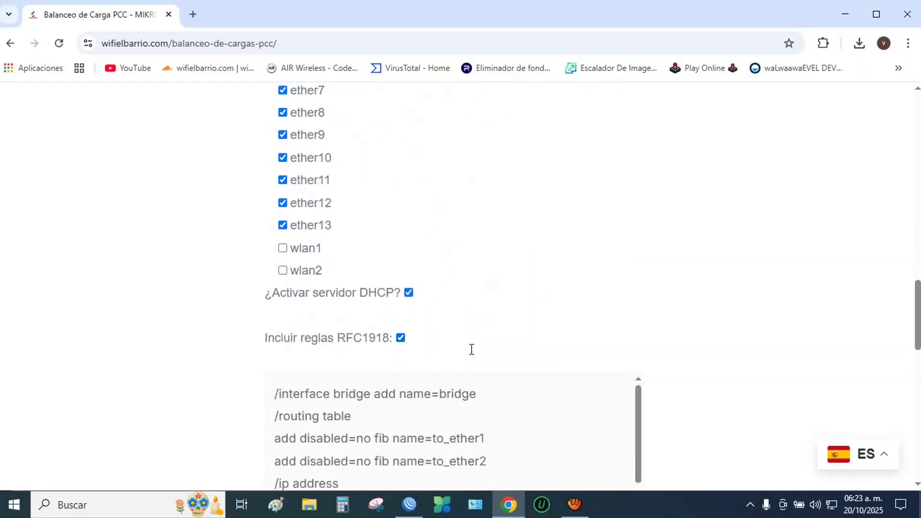
pyautogui.scroll(-13, 110, 274)
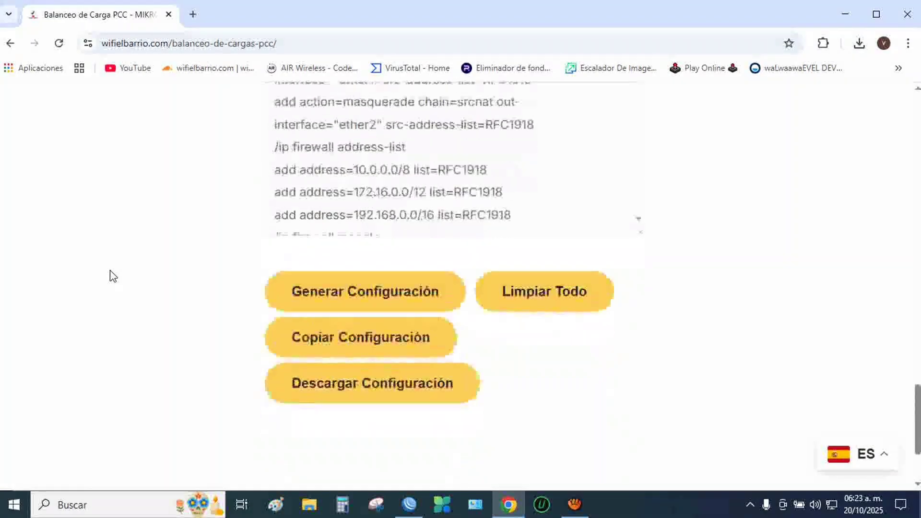
pyautogui.click(345, 300)
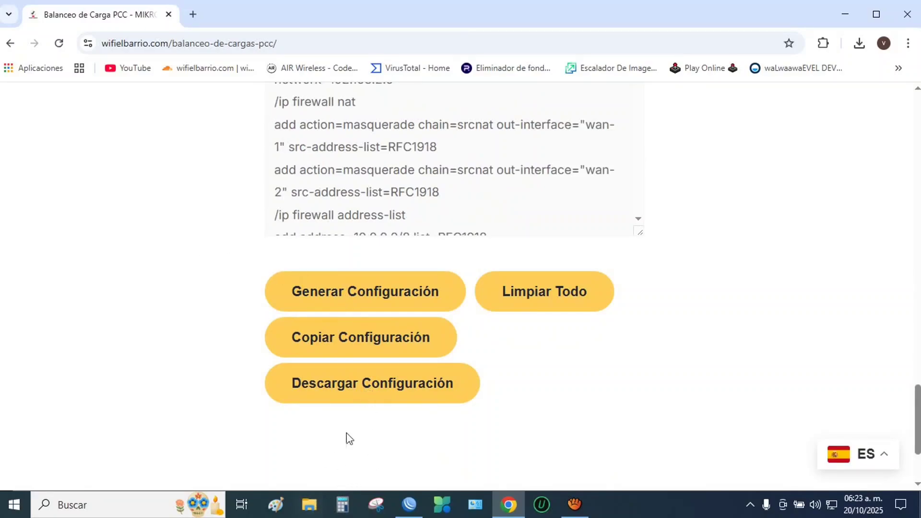
pyautogui.click(360, 396)
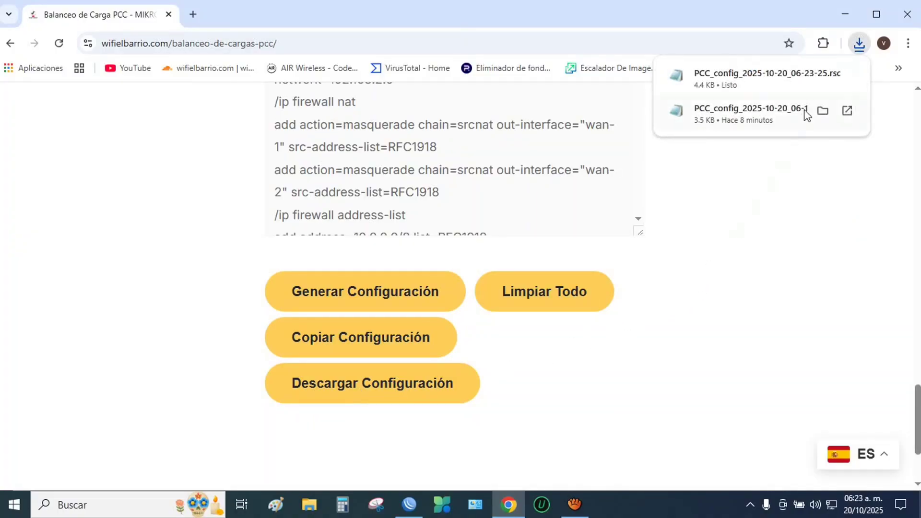
# - Show the newest downloaded script in its folder, and in WinBox reset the router configuration with No Default Configuration and Do Not Backup enabled
pyautogui.moveTo(825, 88)
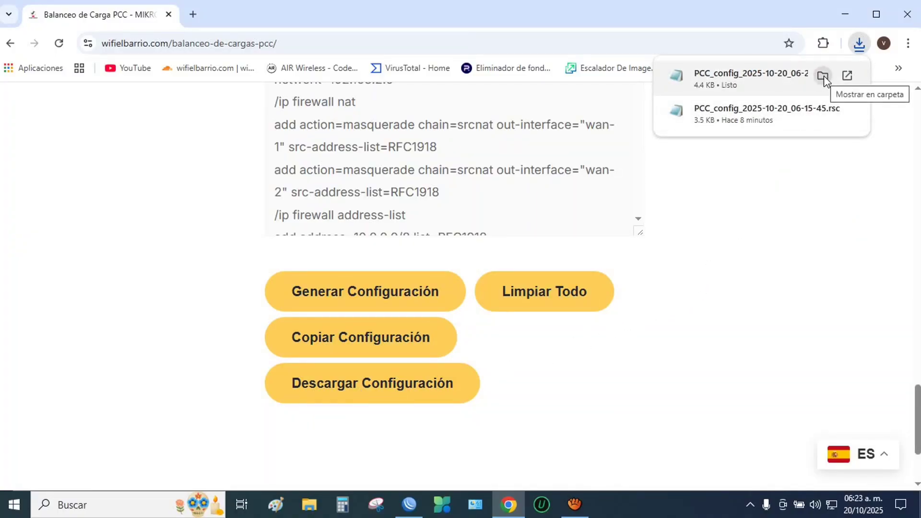
pyautogui.click(823, 75)
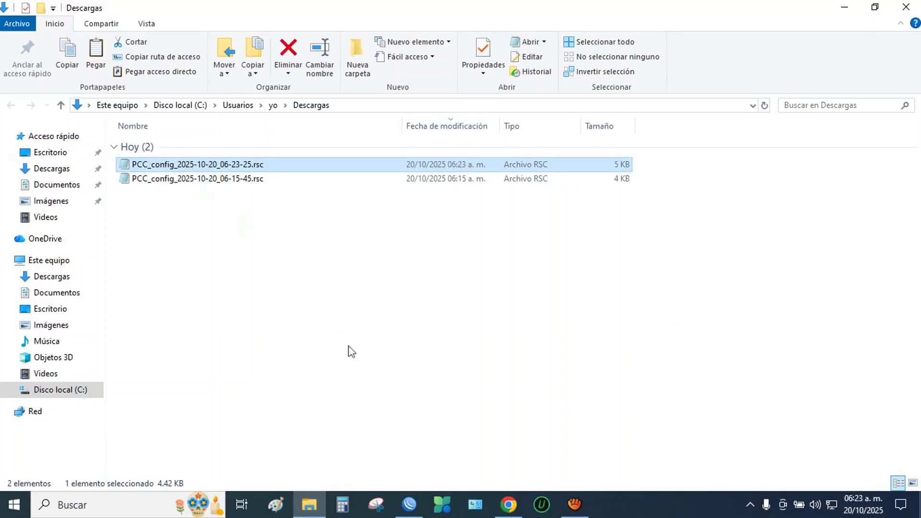
pyautogui.click(410, 505)
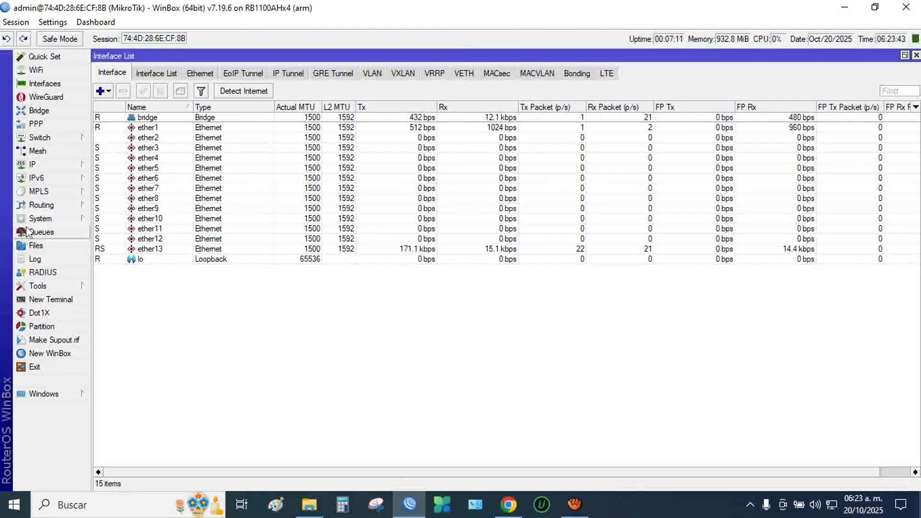
pyautogui.click(39, 218)
pyautogui.click(130, 374)
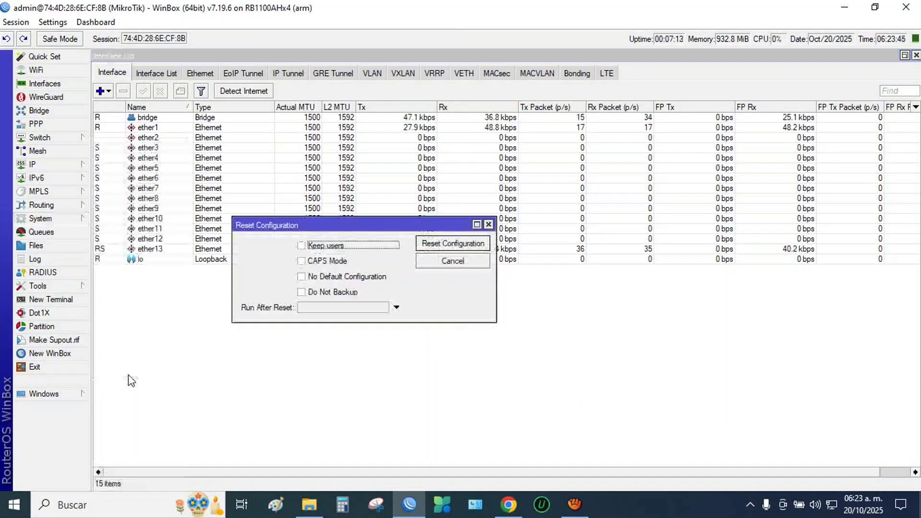
pyautogui.click(301, 277)
pyautogui.click(302, 292)
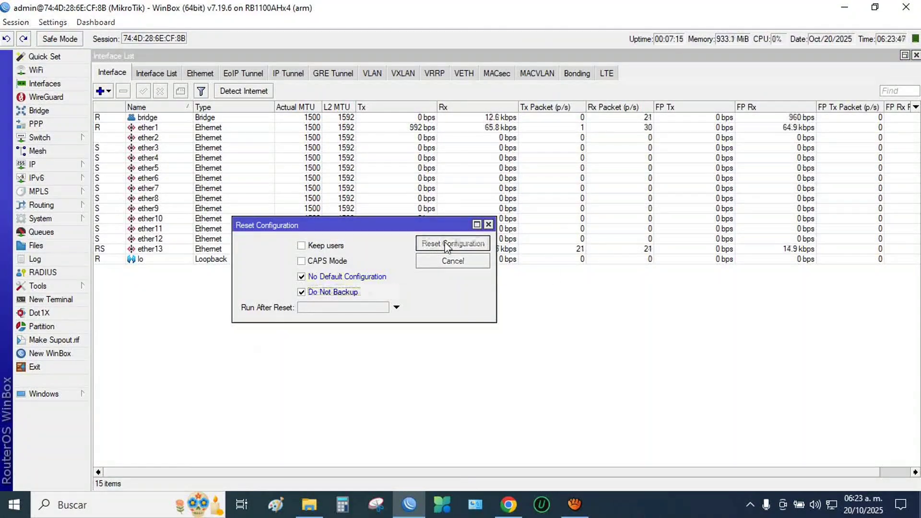
pyautogui.click(448, 246)
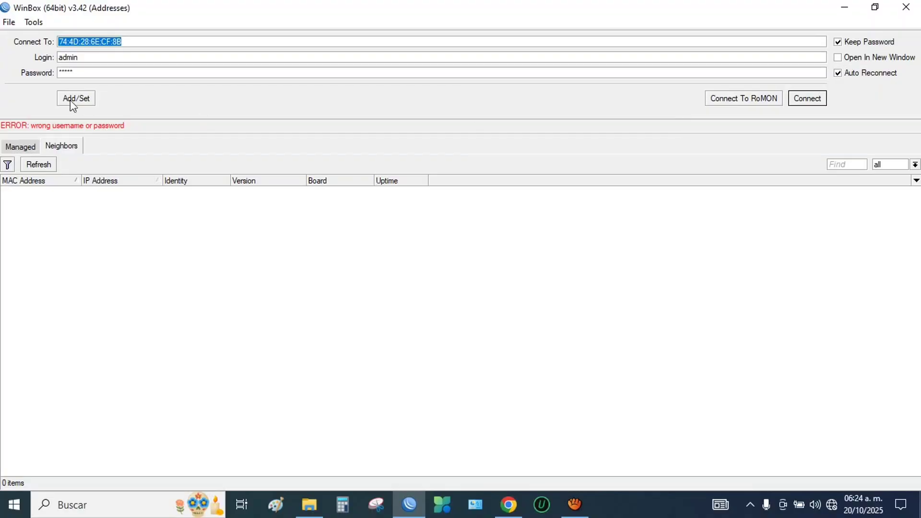
# - Clear the saved login password and connect to the reset router as admin
pyautogui.press('Tab')
pyautogui.press('Tab')
pyautogui.press('BackSpace')
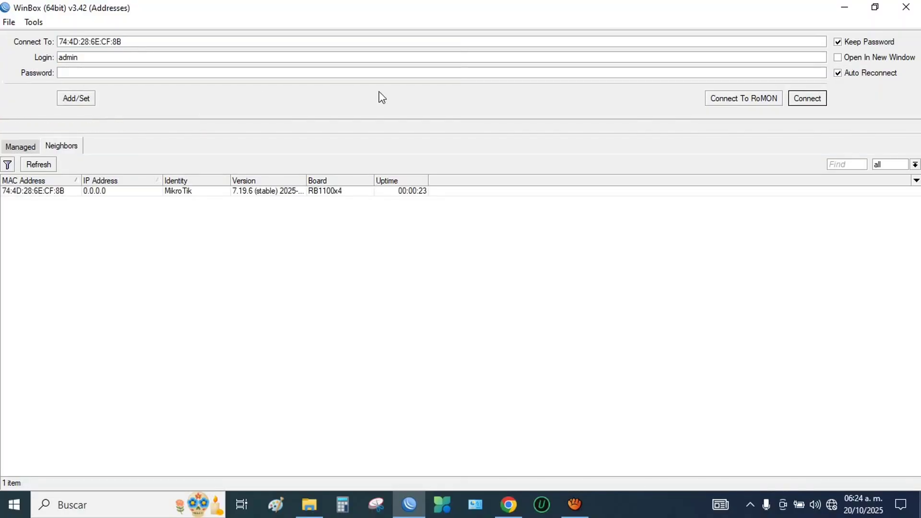
pyautogui.click(807, 98)
pyautogui.hotkey('alt', 'Tab')
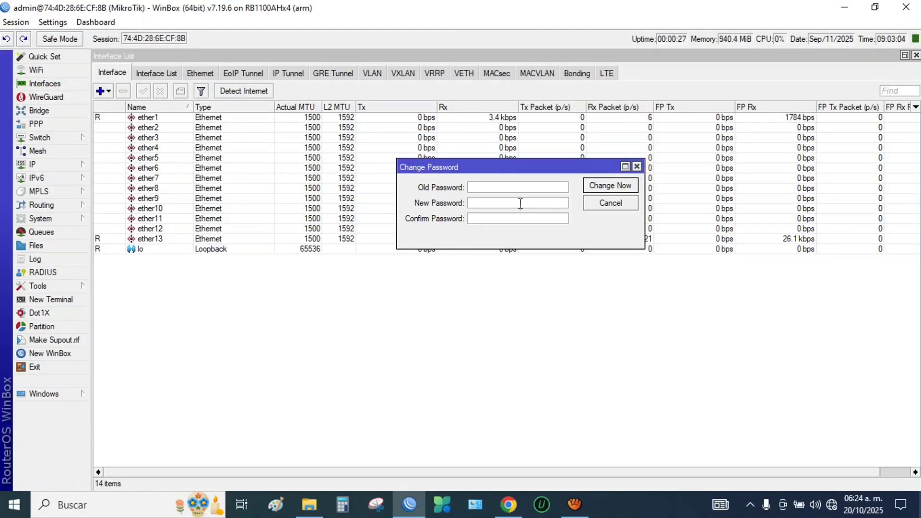
# - Enter and confirm a new admin password for the router, leaving the old password blank
pyautogui.click(500, 207)
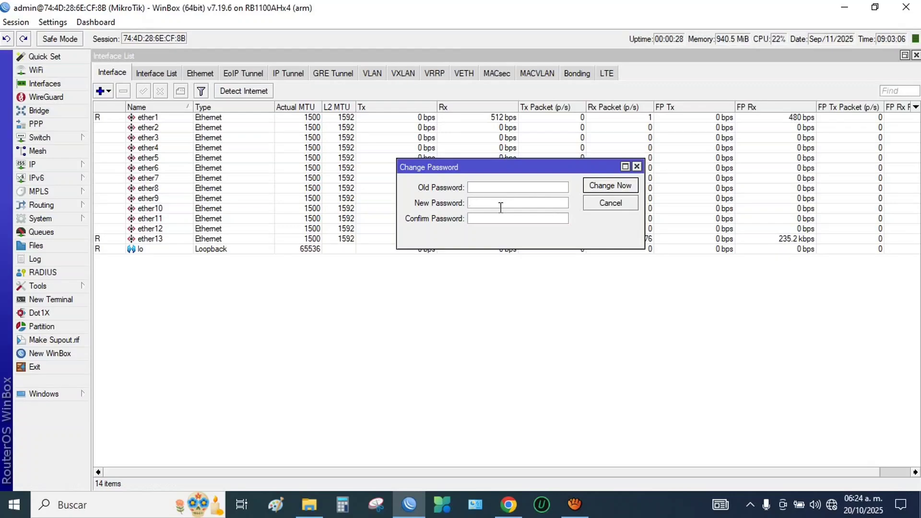
pyautogui.write('**********')
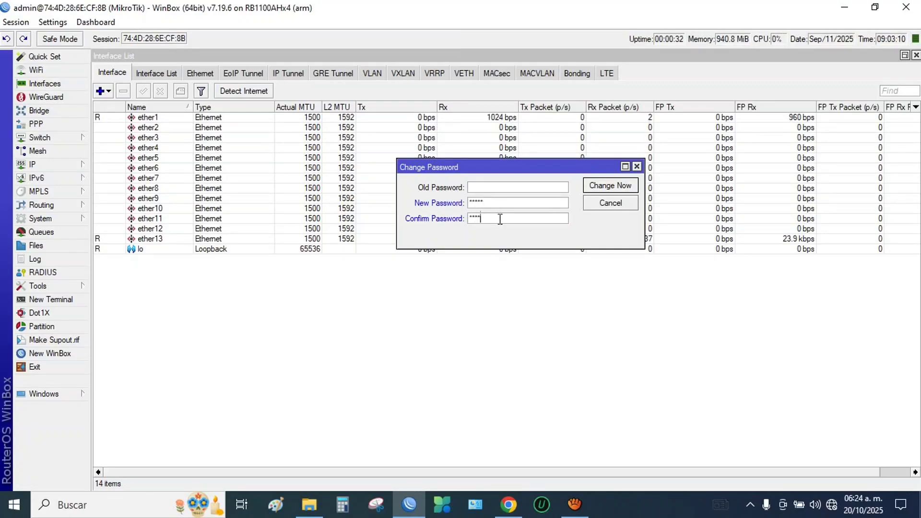
pyautogui.click(612, 189)
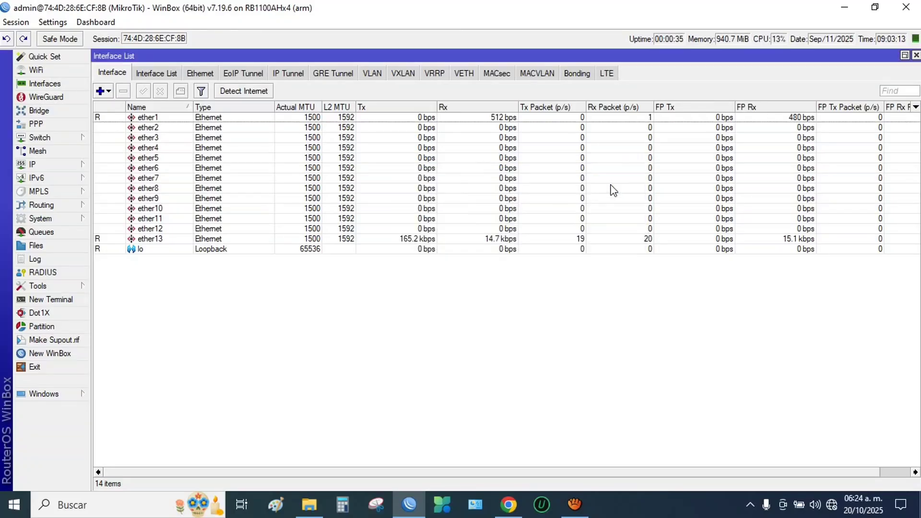
# - Close the router session and reconnect as admin by entering the new account password
pyautogui.click(902, 9)
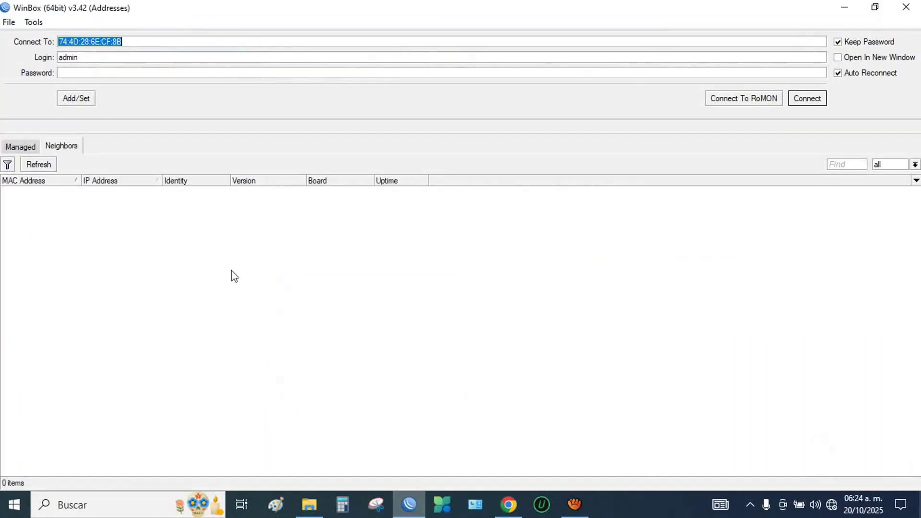
pyautogui.click(93, 73)
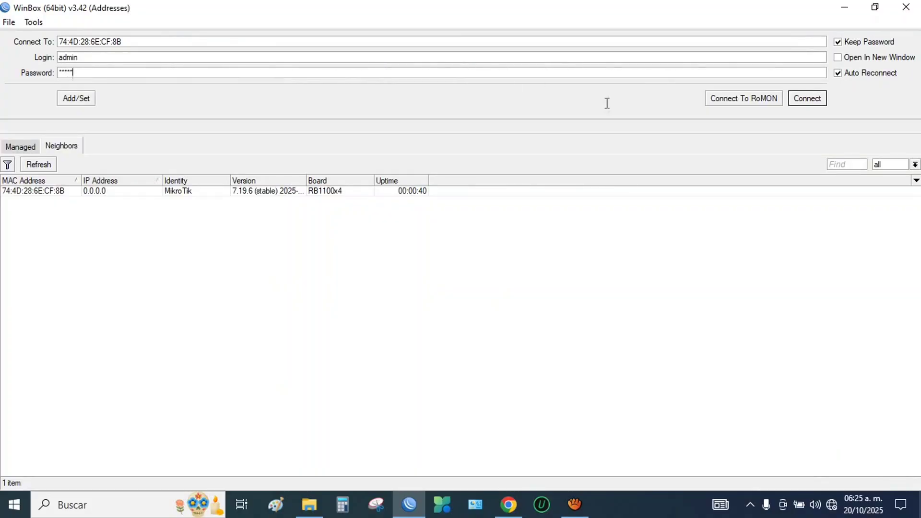
pyautogui.click(806, 102)
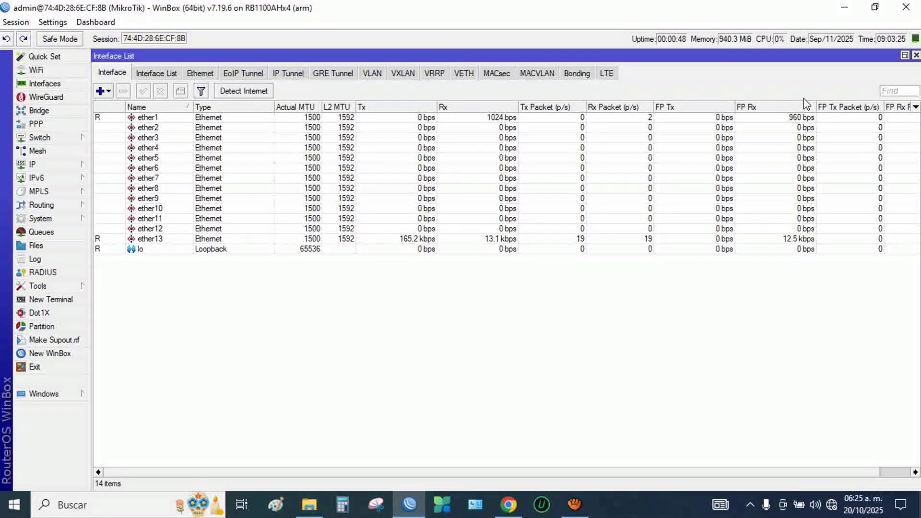
# - Open a terminal, decline viewing the software license with n, and close the terminal
pyautogui.click(67, 301)
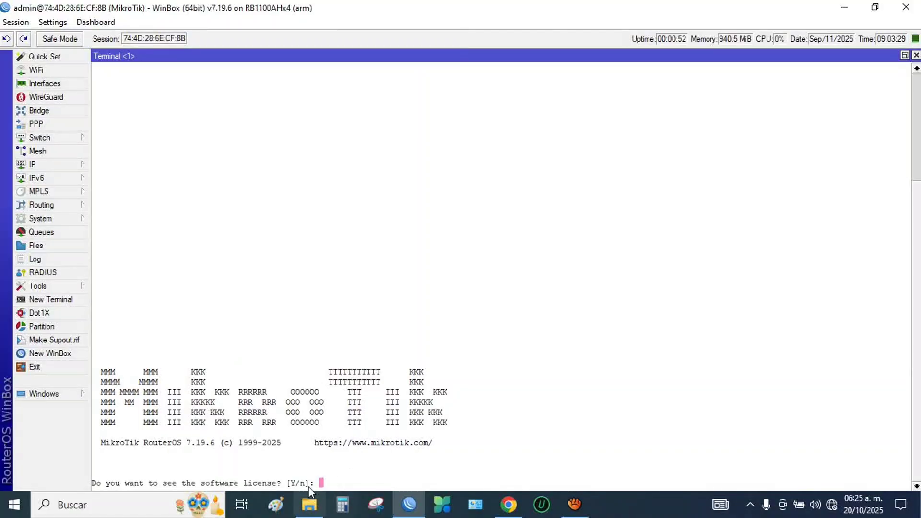
pyautogui.write('n')
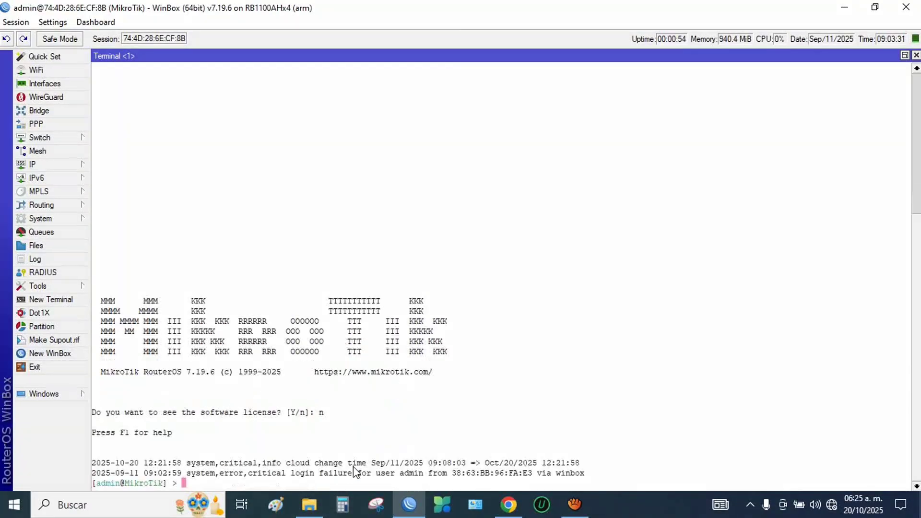
pyautogui.click(916, 56)
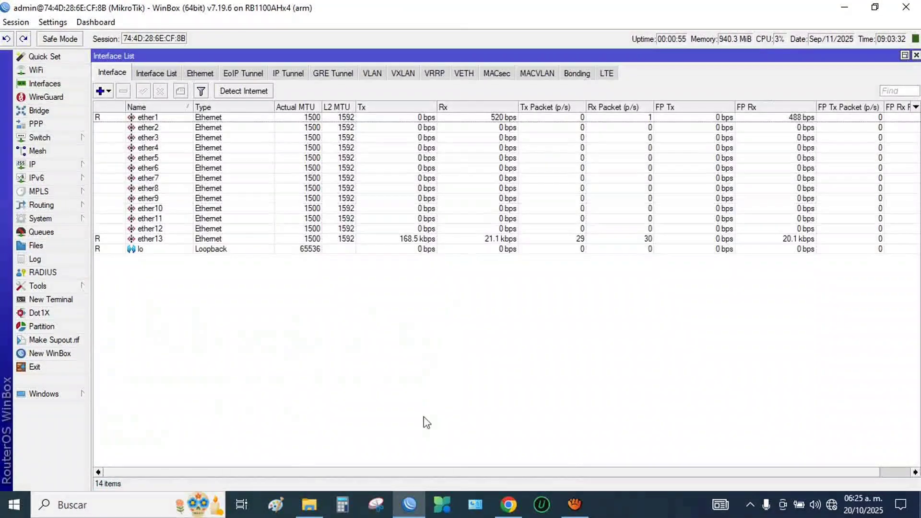
# - In File Explorer, copy the script PCC_config_2025-10-20_06-23-25.rsc from the Descargas folder
pyautogui.click(313, 513)
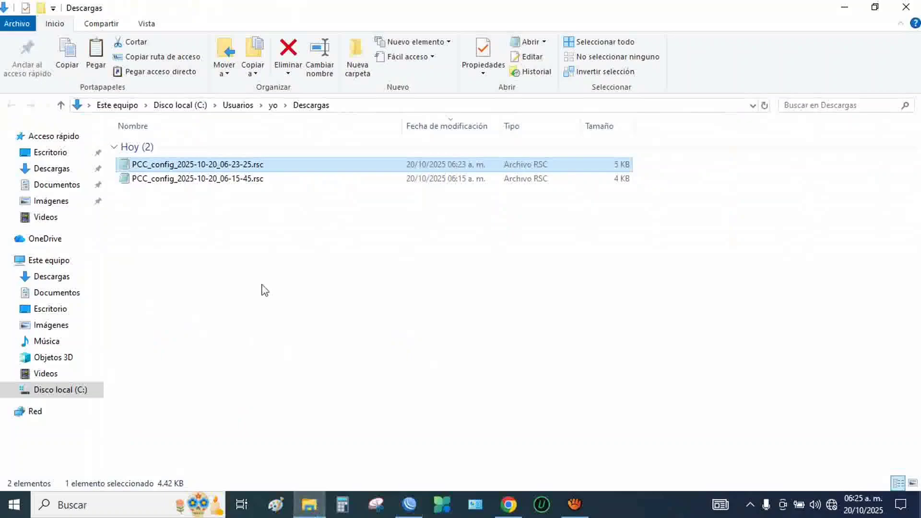
pyautogui.rightClick(214, 168)
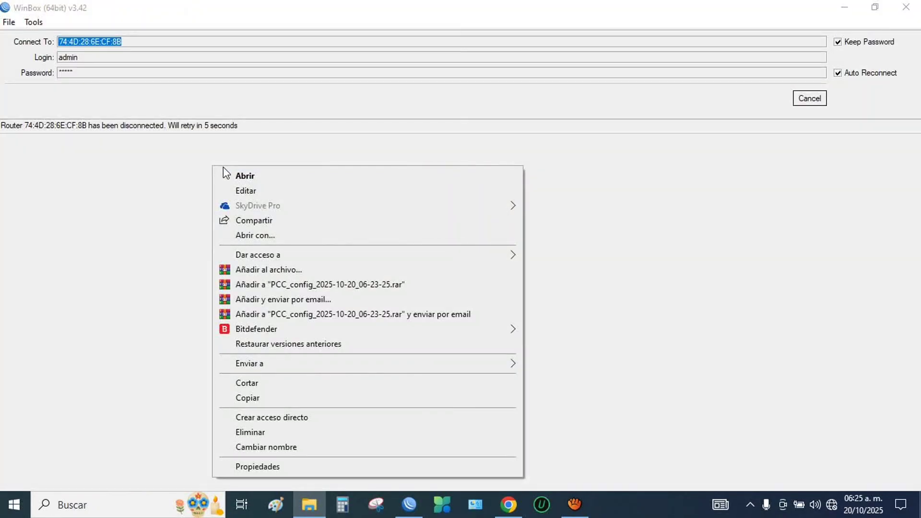
pyautogui.click(269, 394)
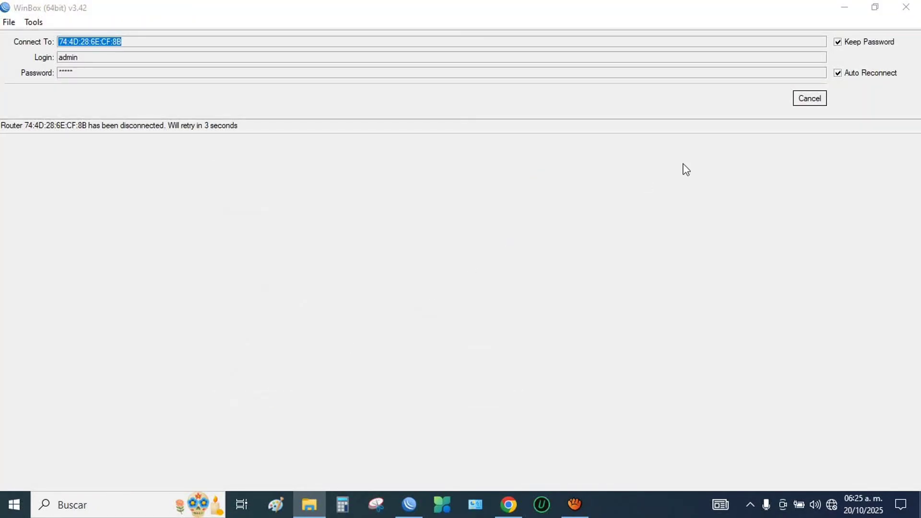
# - In WinBox, cancel the automatic reconnection, refresh the neighbors and connect to the discovered MikroTik router
pyautogui.click(806, 102)
pyautogui.click(804, 101)
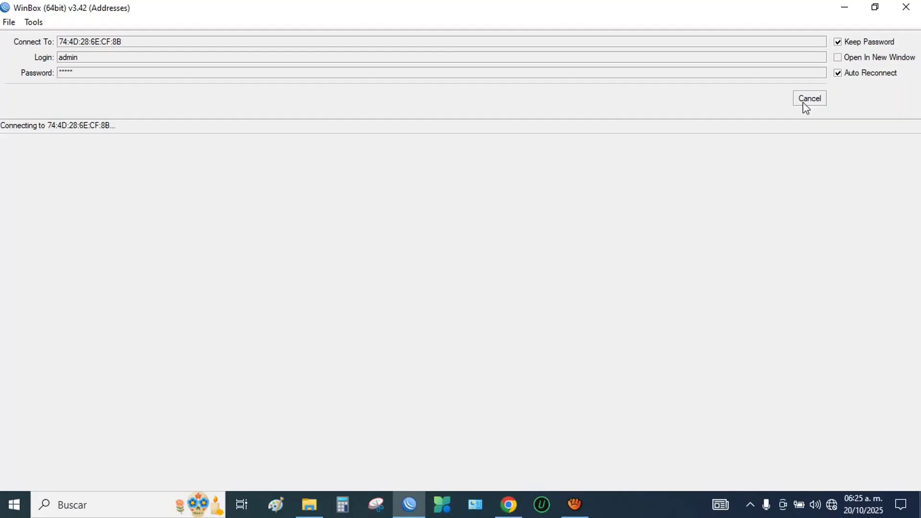
pyautogui.click(806, 102)
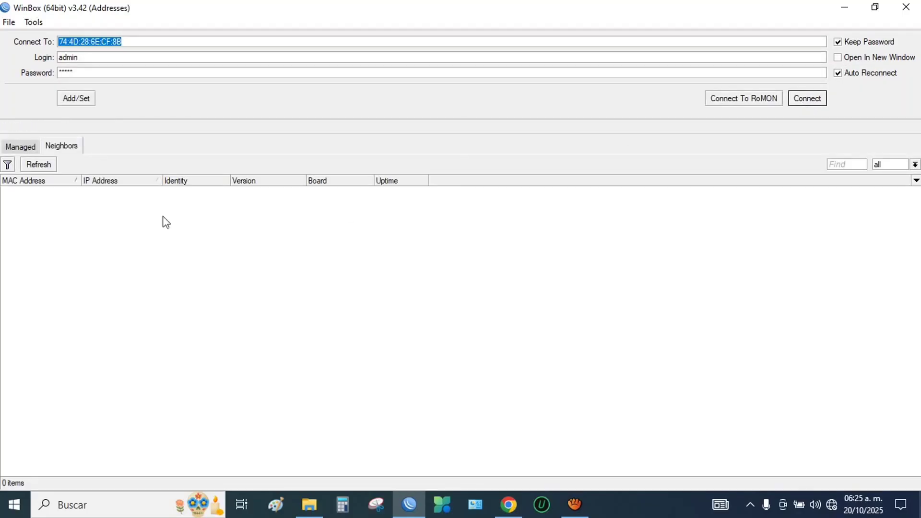
pyautogui.click(49, 168)
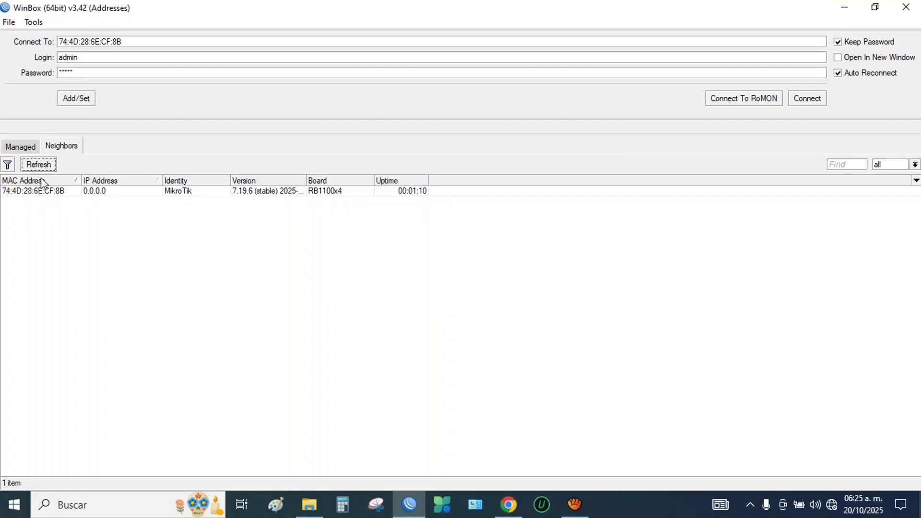
pyautogui.click(40, 191)
pyautogui.click(806, 99)
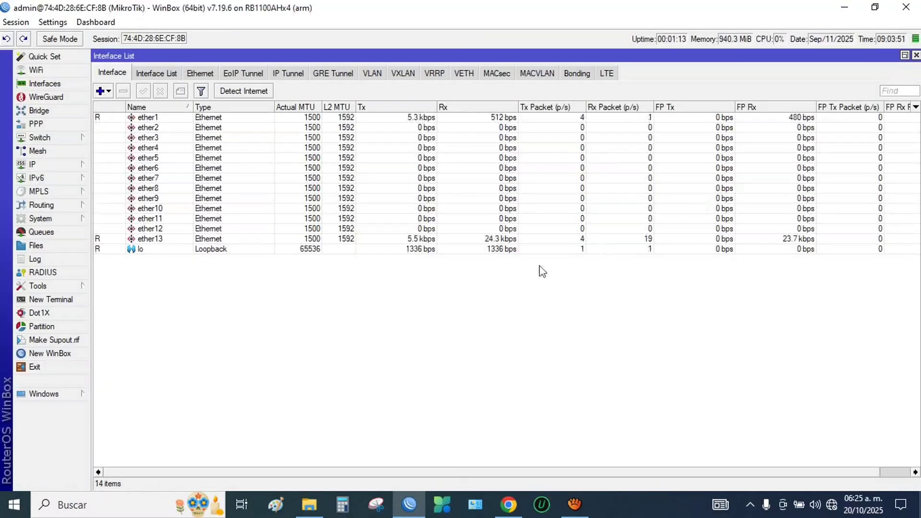
# - Paste the copied script into the router's file list and copy its file name, PCC_config_2025-10-20_06-23-25.rsc, from the file details
pyautogui.click(41, 247)
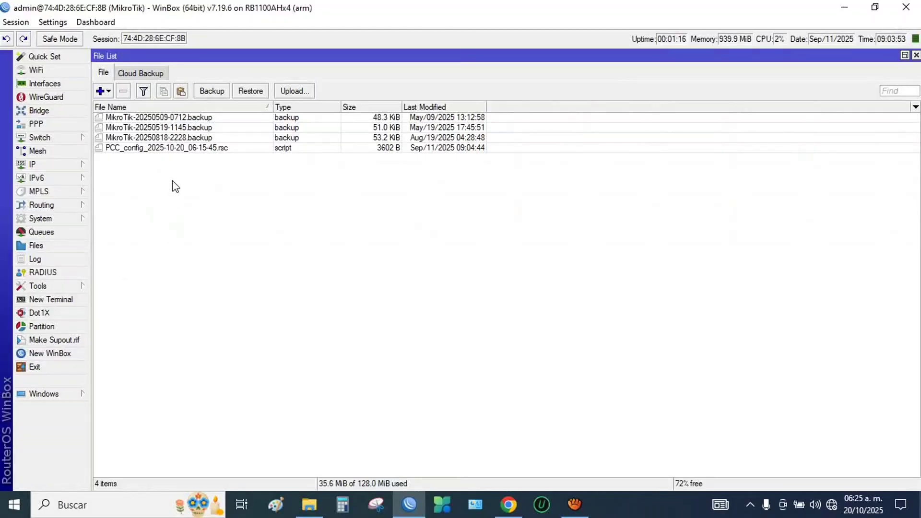
pyautogui.click(182, 91)
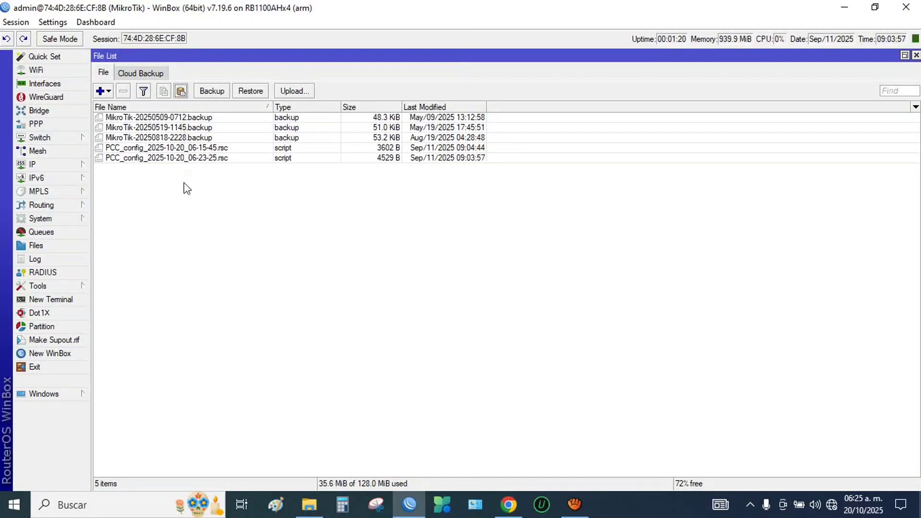
pyautogui.click(182, 163)
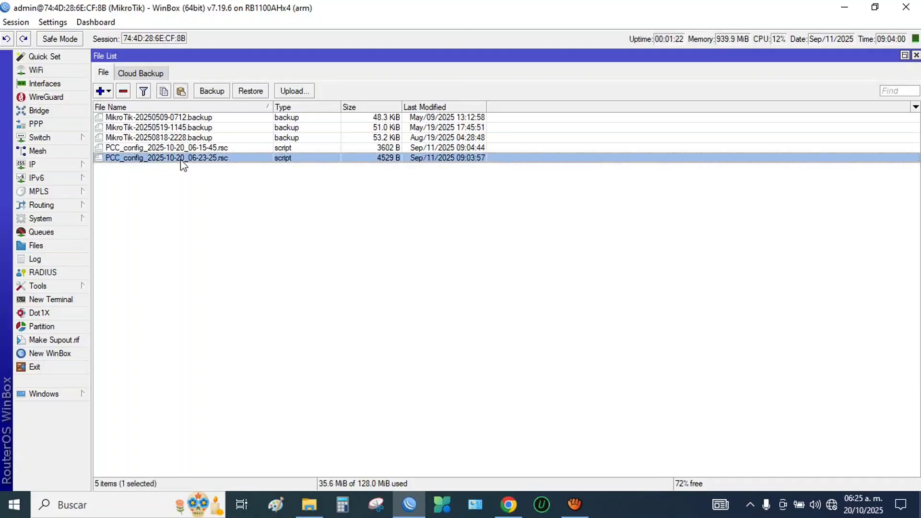
pyautogui.doubleClick(183, 159)
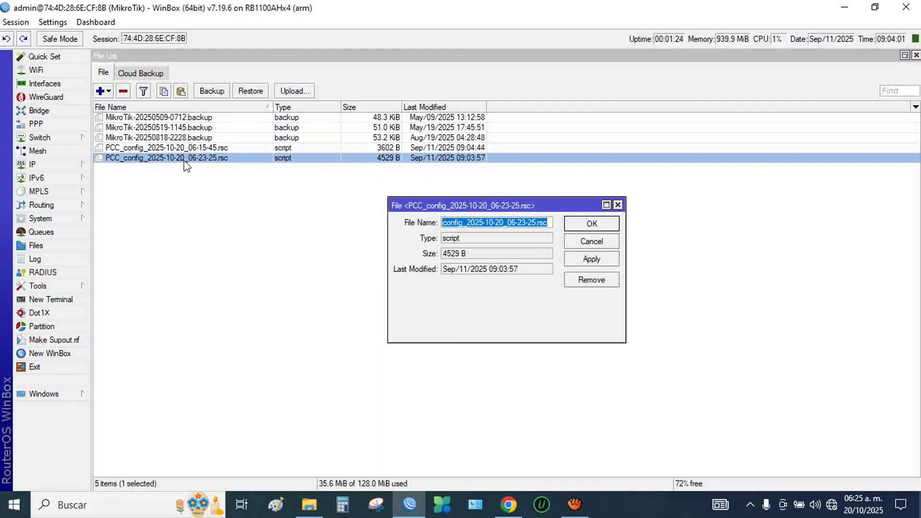
pyautogui.rightClick(510, 226)
pyautogui.click(532, 247)
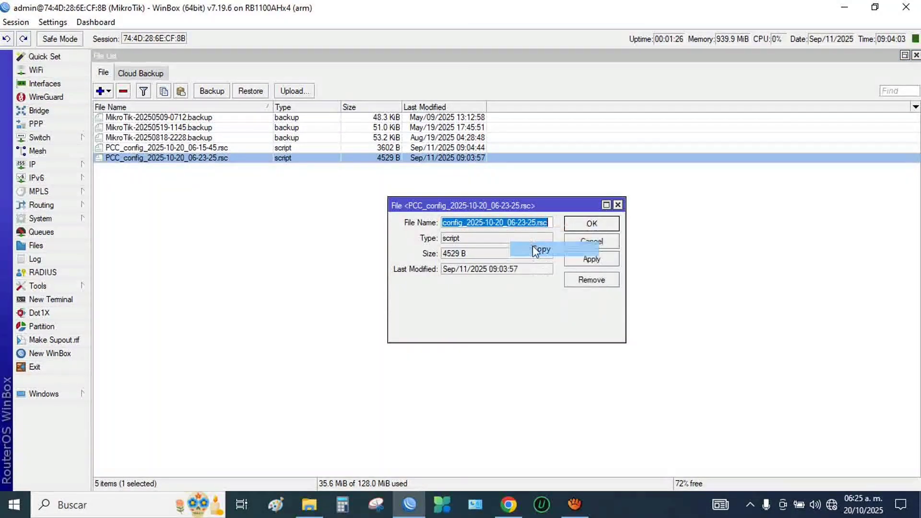
# - Run import PCC_config_2025-10-20_06-23-25.rsc in a new terminal, and close the terminal and the script's file details
pyautogui.click(48, 299)
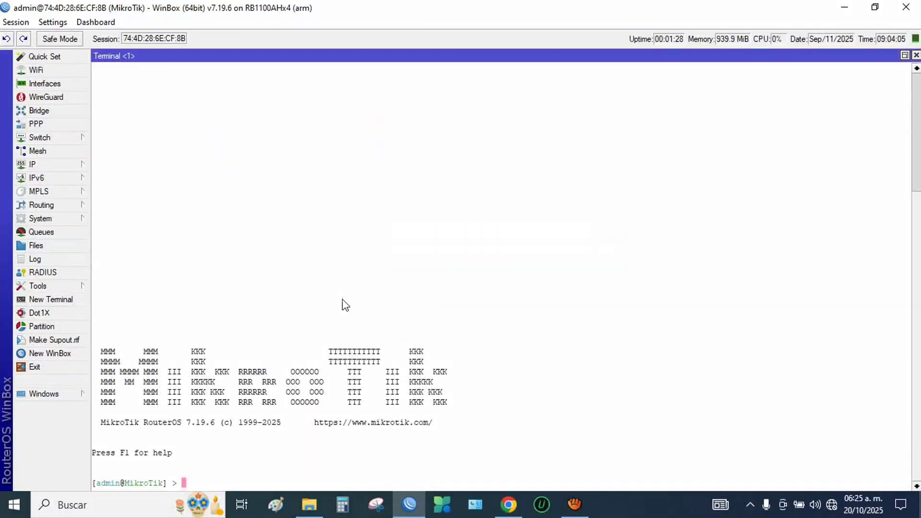
pyautogui.write('import')
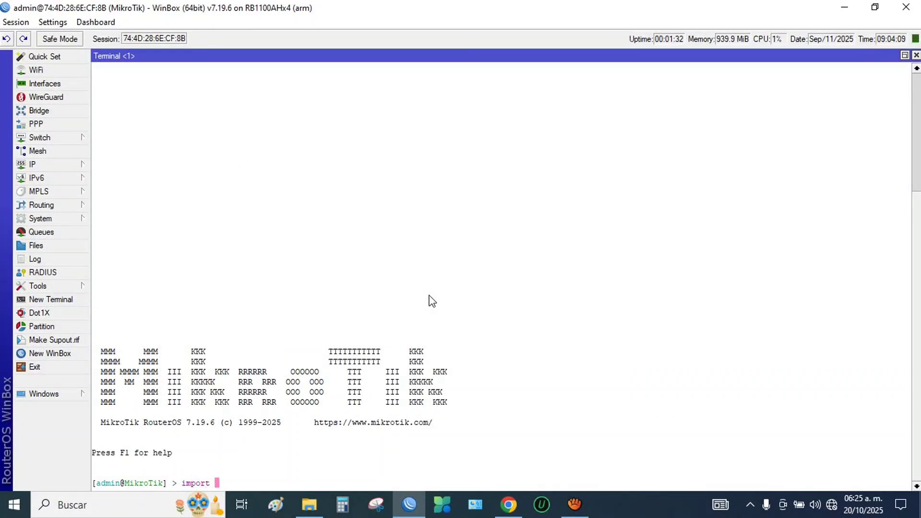
pyautogui.hotkey('ctrl', 'v')
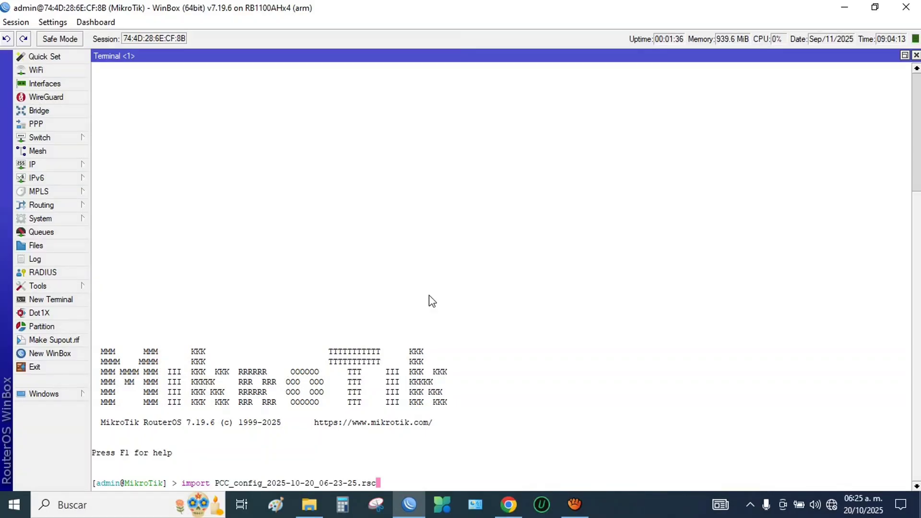
pyautogui.press('Return')
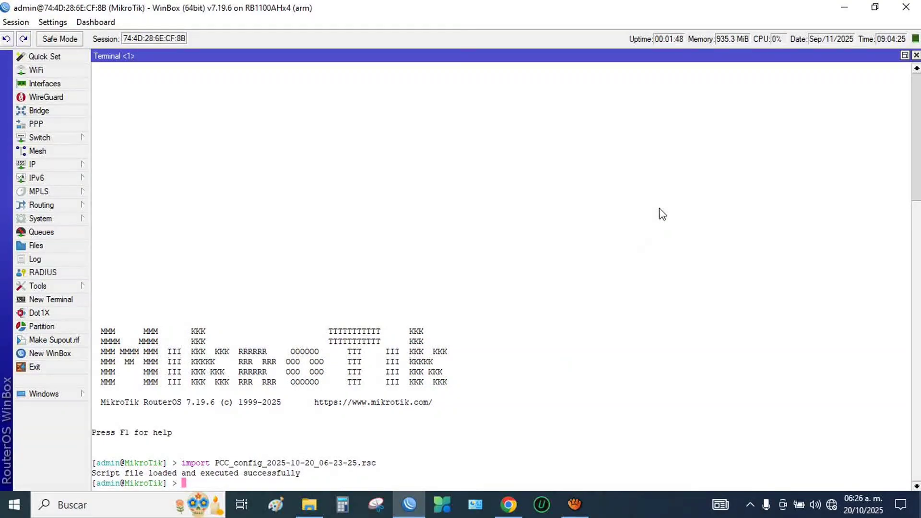
pyautogui.click(916, 56)
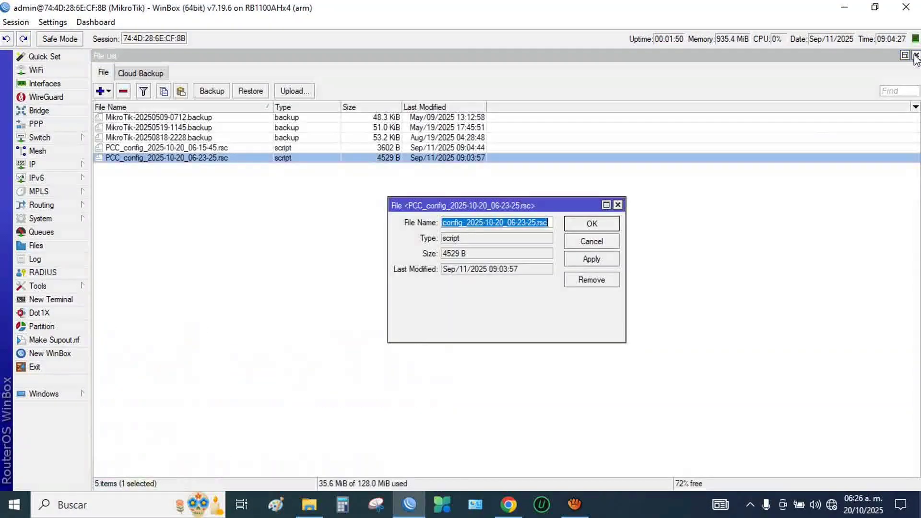
pyautogui.click(618, 204)
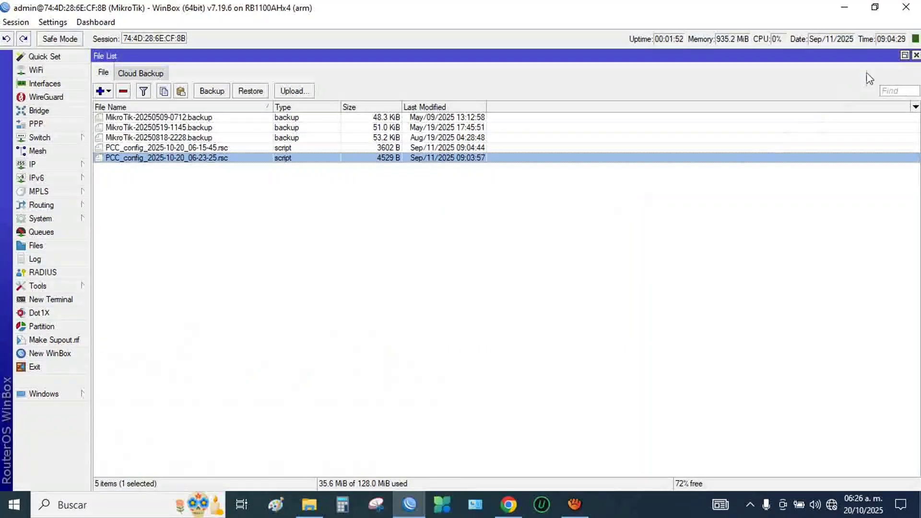
# - Close the file list, check which interfaces the router's IP addresses are assigned to, and close the address list
pyautogui.click(916, 55)
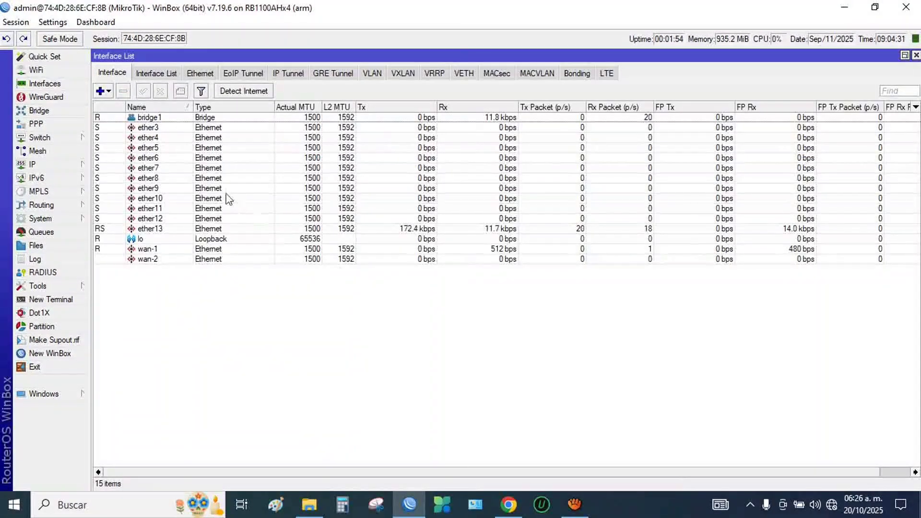
pyautogui.click(45, 161)
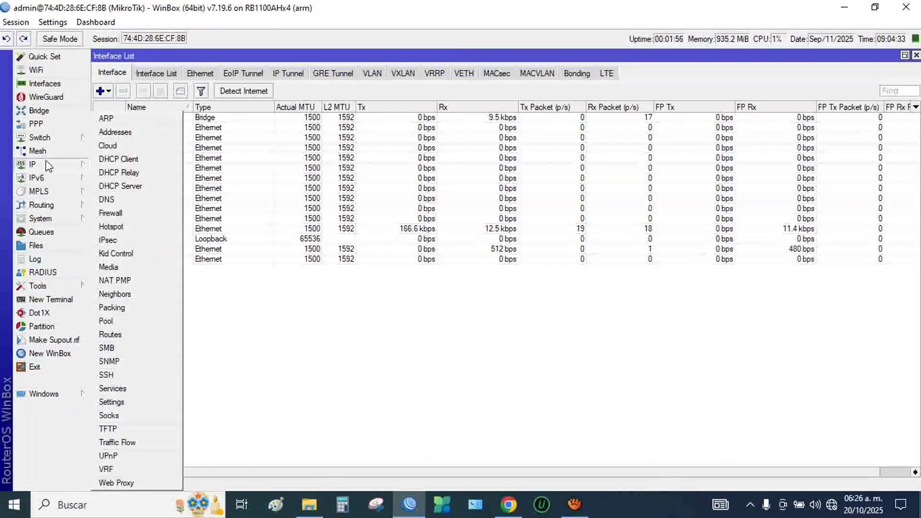
pyautogui.click(115, 132)
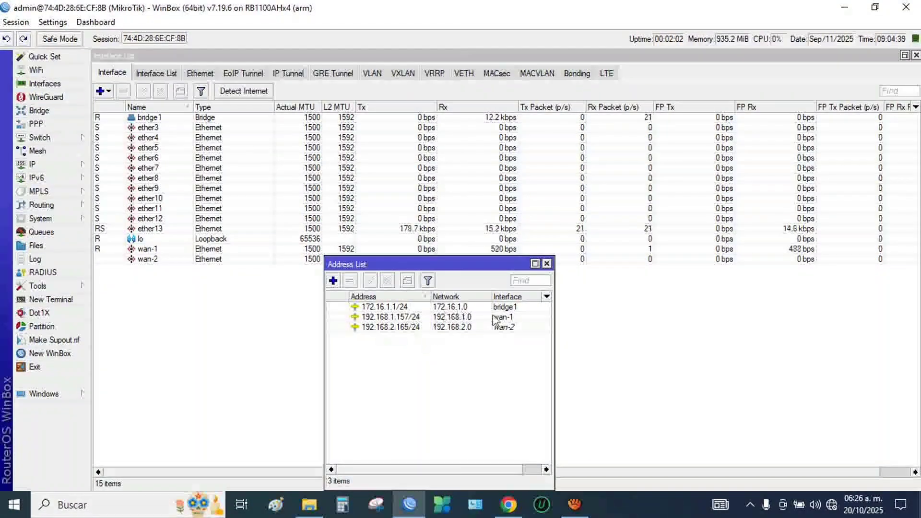
pyautogui.click(546, 264)
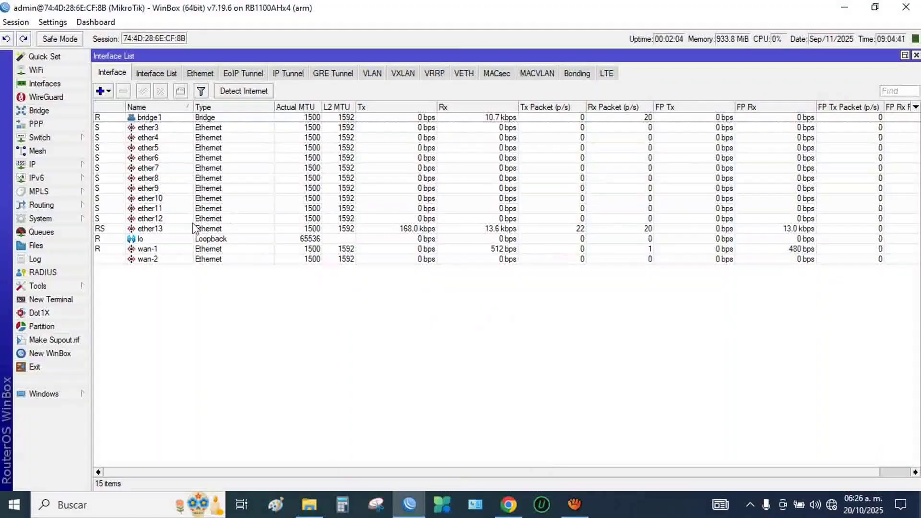
# - Check the wan-1 and wan-2 entries in the interface list, and close the interface list and the firewall window
pyautogui.click(154, 249)
pyautogui.click(154, 260)
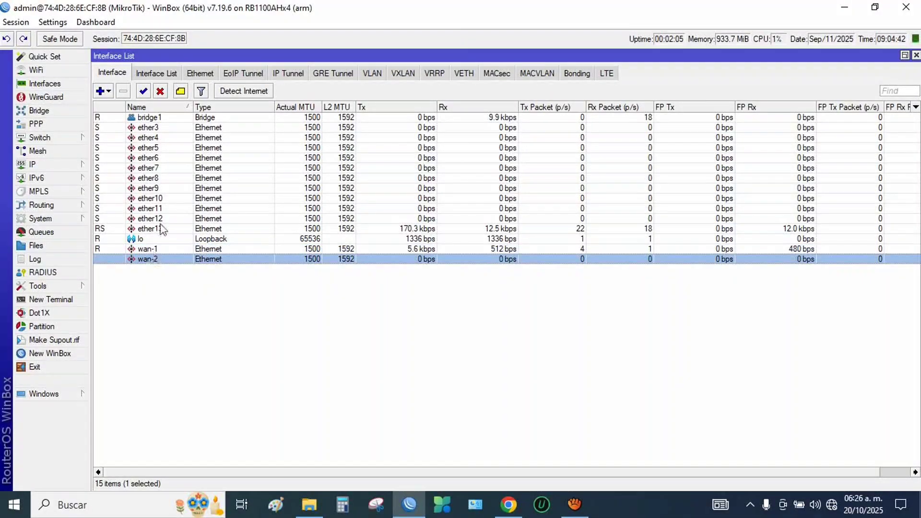
pyautogui.click(147, 249)
pyautogui.click(147, 260)
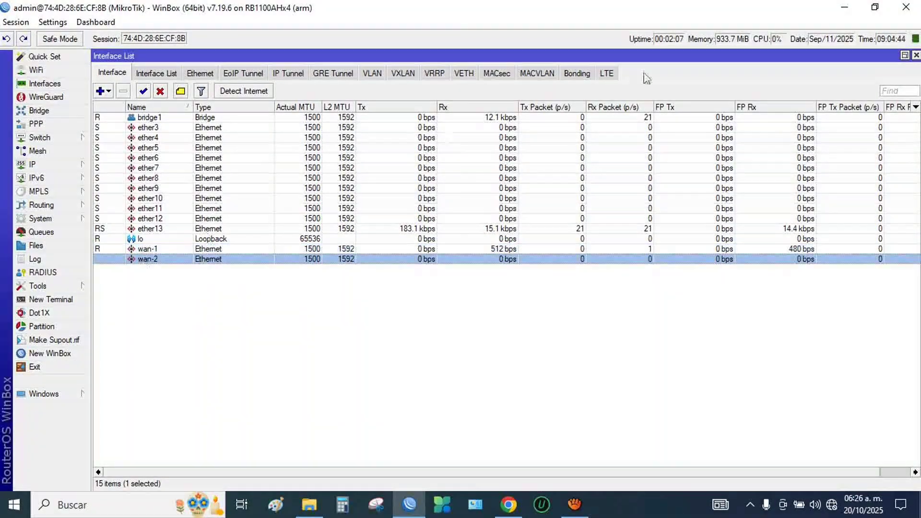
pyautogui.click(916, 56)
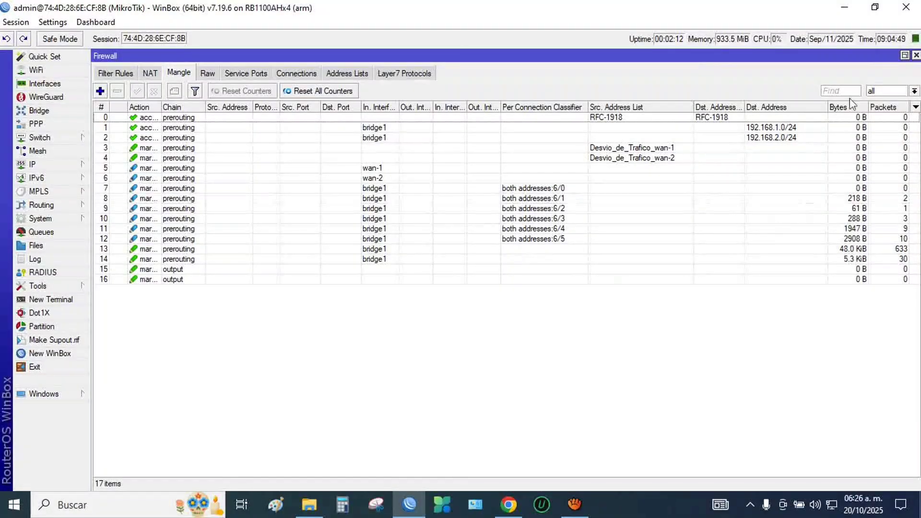
pyautogui.click(916, 56)
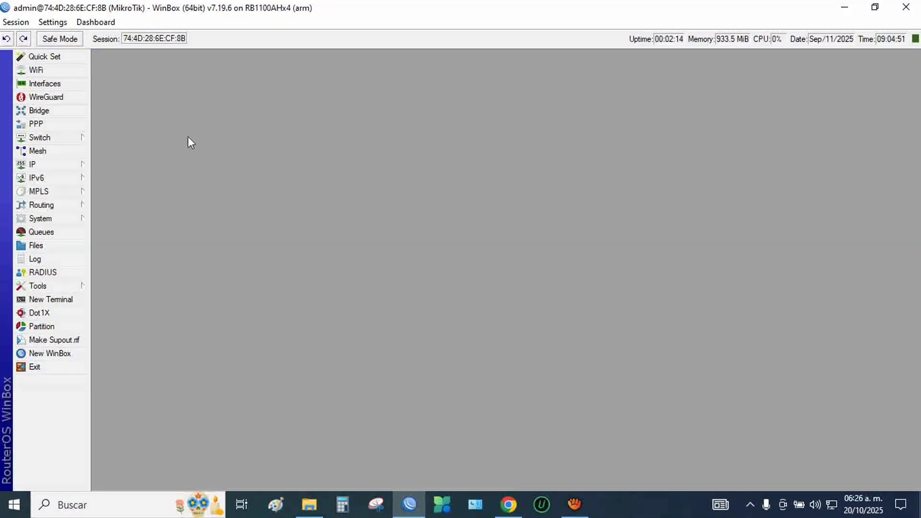
# - Review the IP address list and the ports assigned to the bridge, closing each window after checking it
pyautogui.click(52, 164)
pyautogui.click(135, 134)
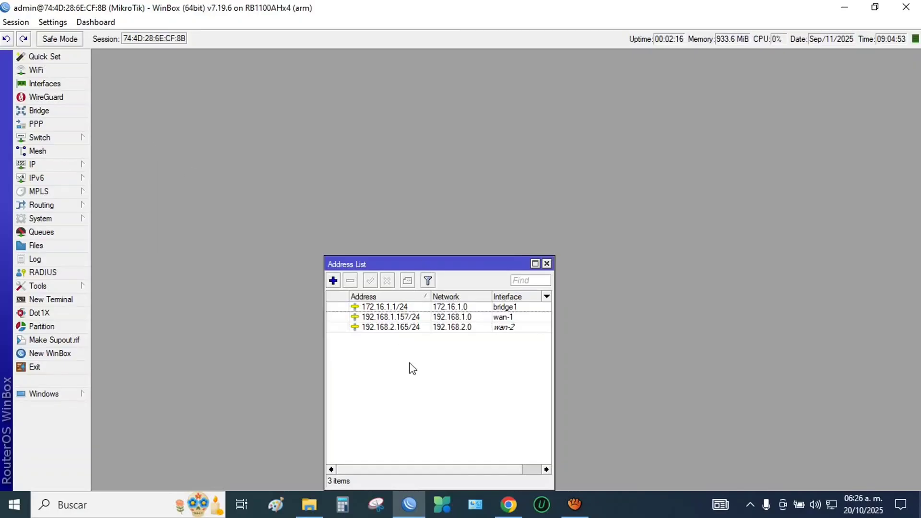
pyautogui.click(547, 263)
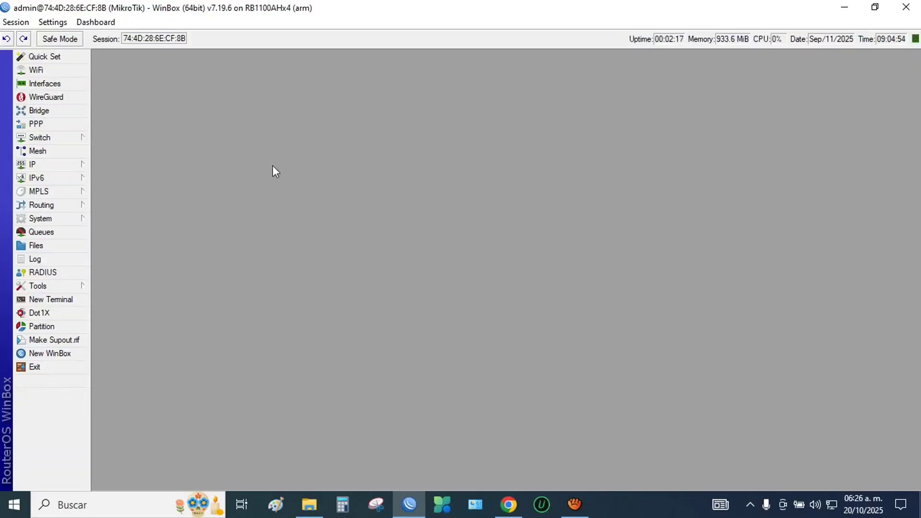
pyautogui.click(33, 112)
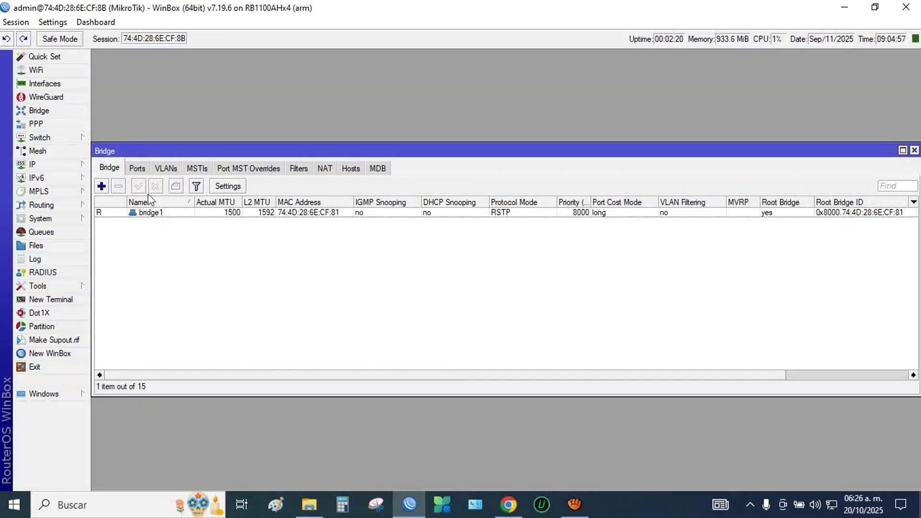
pyautogui.click(137, 169)
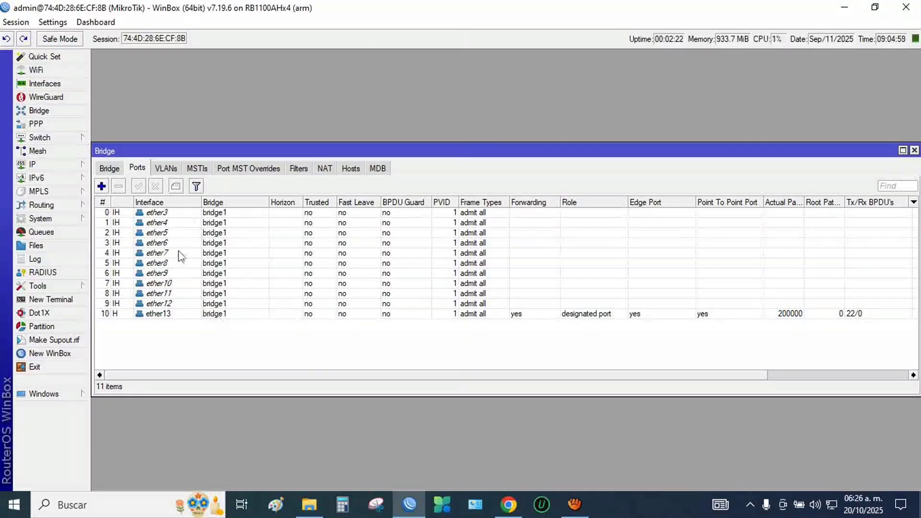
pyautogui.click(914, 150)
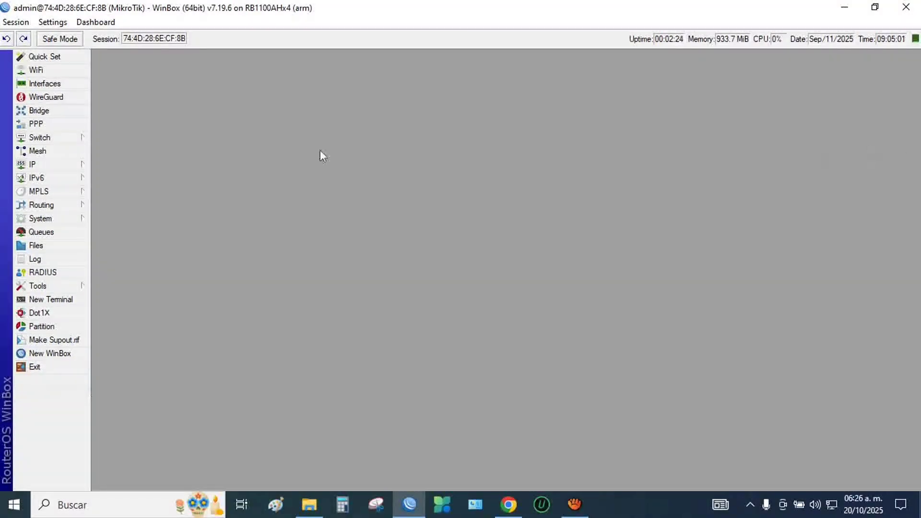
# - Review the DNS settings and the gateways and routing tables in the route list, closing each after checking it
pyautogui.click(52, 165)
pyautogui.click(106, 199)
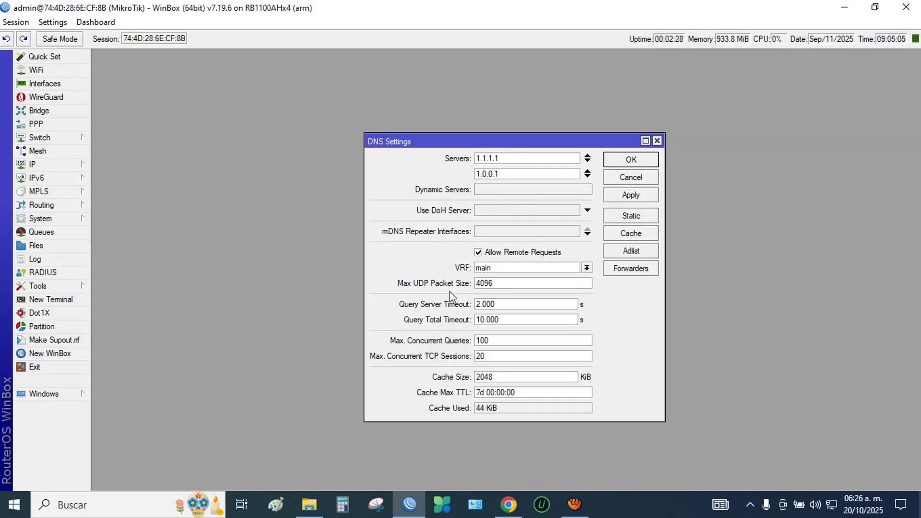
pyautogui.click(630, 163)
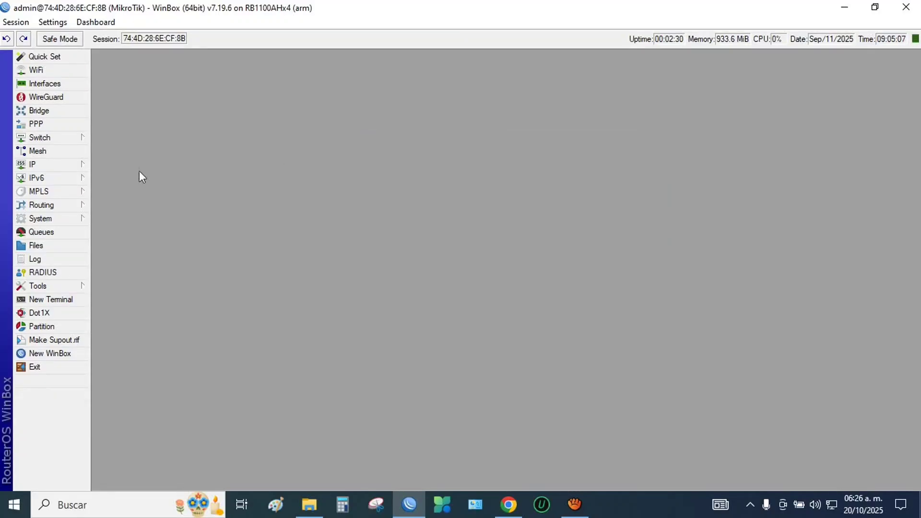
pyautogui.click(39, 167)
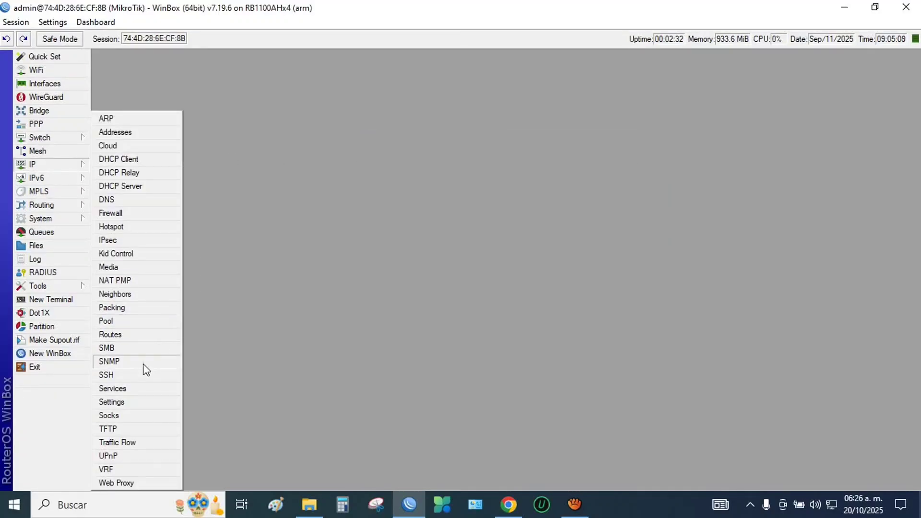
pyautogui.click(112, 335)
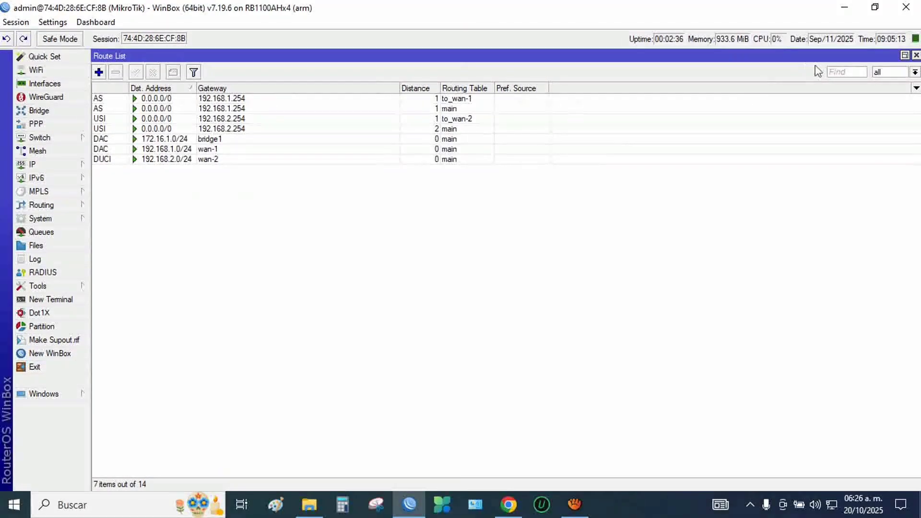
pyautogui.click(916, 56)
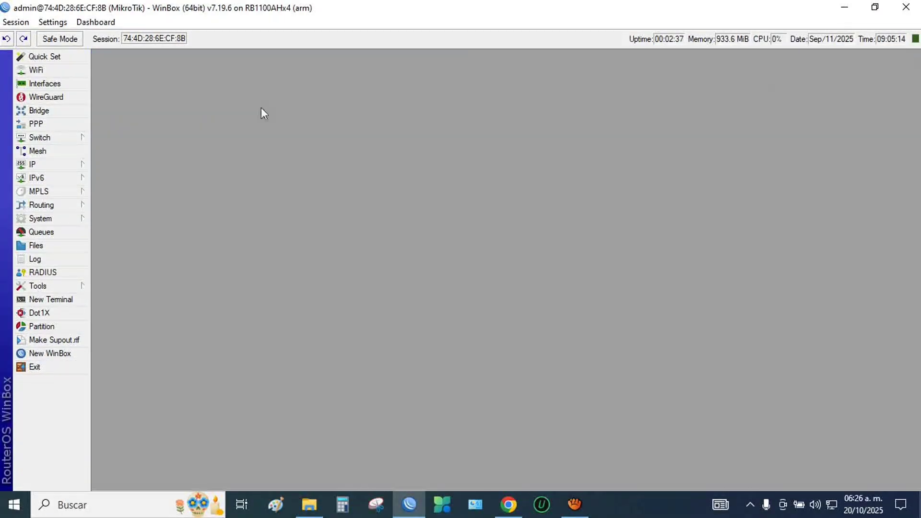
# - Examine the firewall's NAT rules for wan-1 and wan-2 and its mangle rules
pyautogui.click(50, 165)
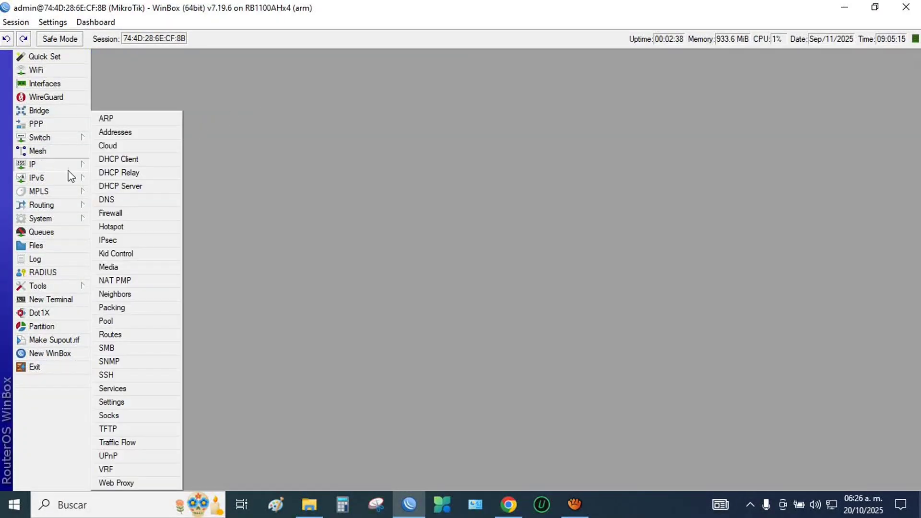
pyautogui.click(112, 214)
pyautogui.click(150, 73)
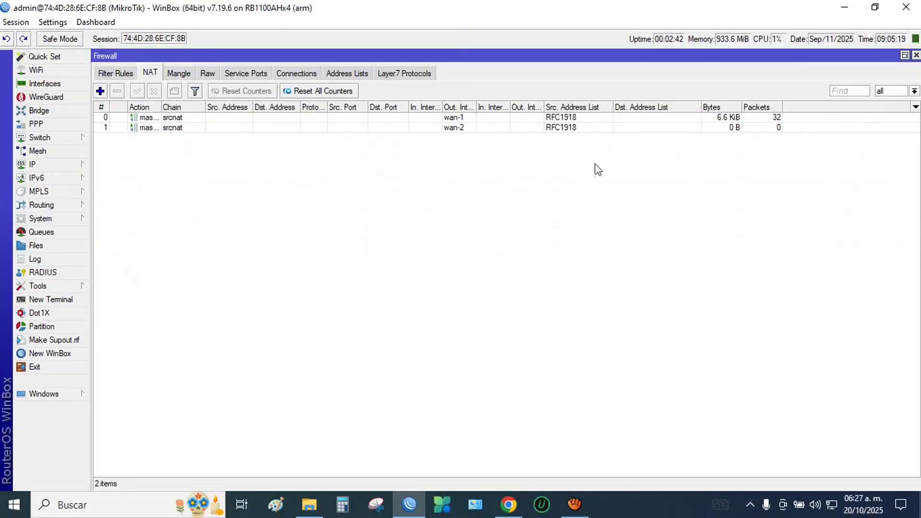
pyautogui.click(184, 74)
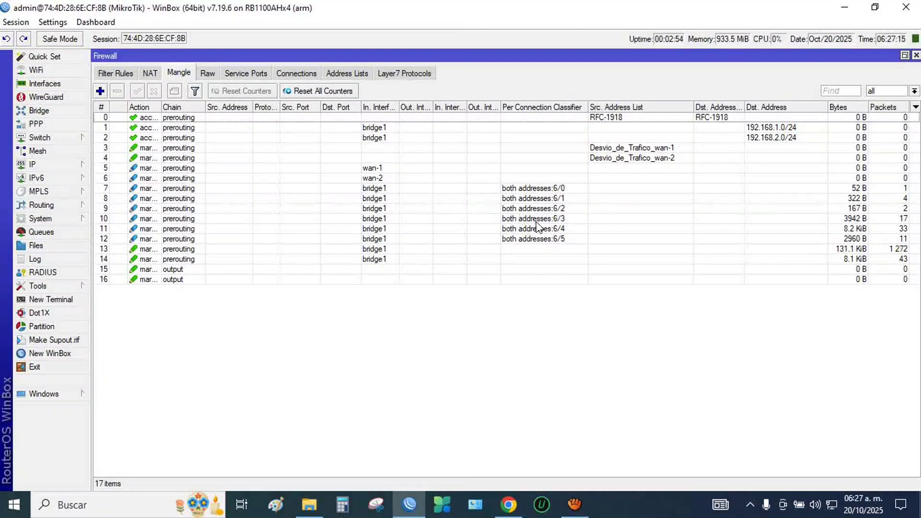
# - Hide the Per Connection Classifier column in the mangle rule list
pyautogui.rightClick(562, 302)
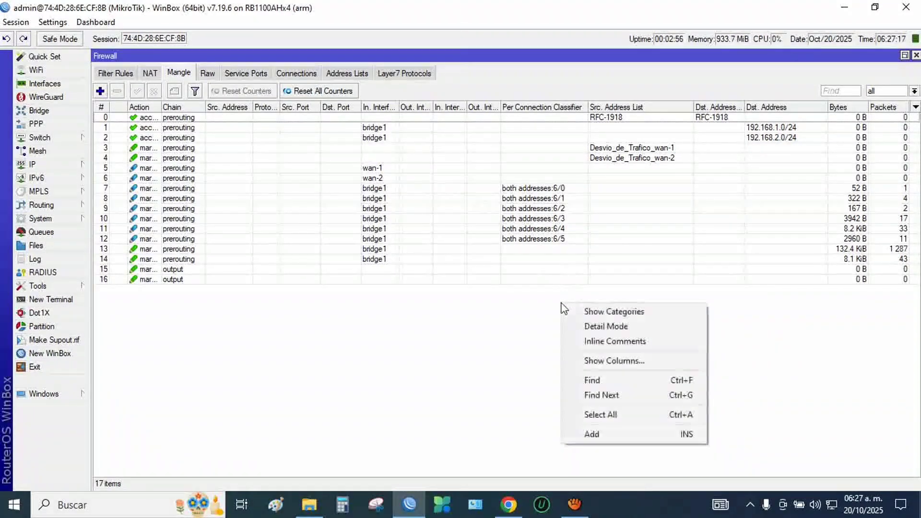
pyautogui.click(607, 359)
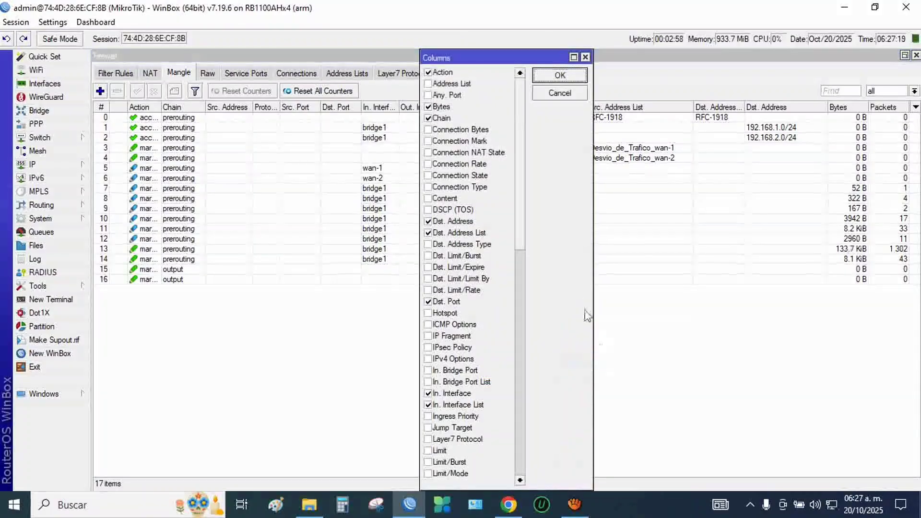
pyautogui.scroll(-1, 524, 201)
pyautogui.moveTo(524, 201); pyautogui.dragTo(528, 417)
pyautogui.click(459, 224)
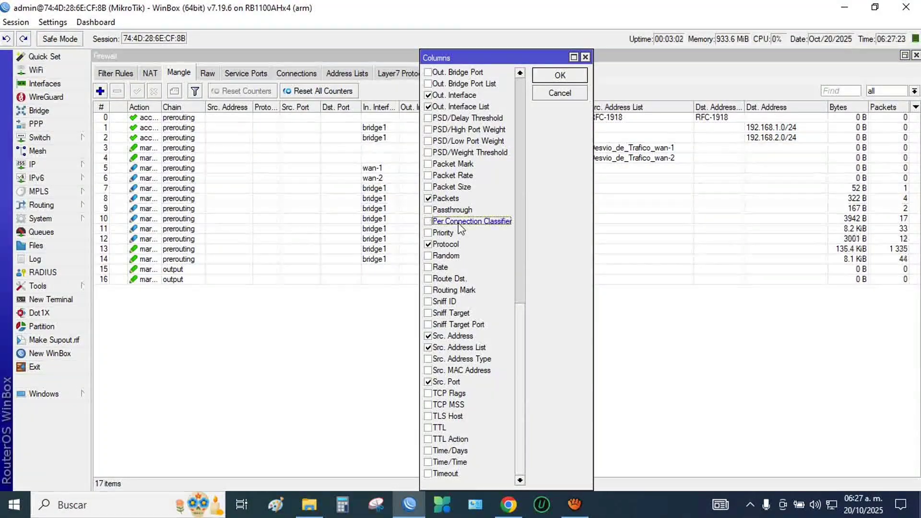
pyautogui.click(543, 94)
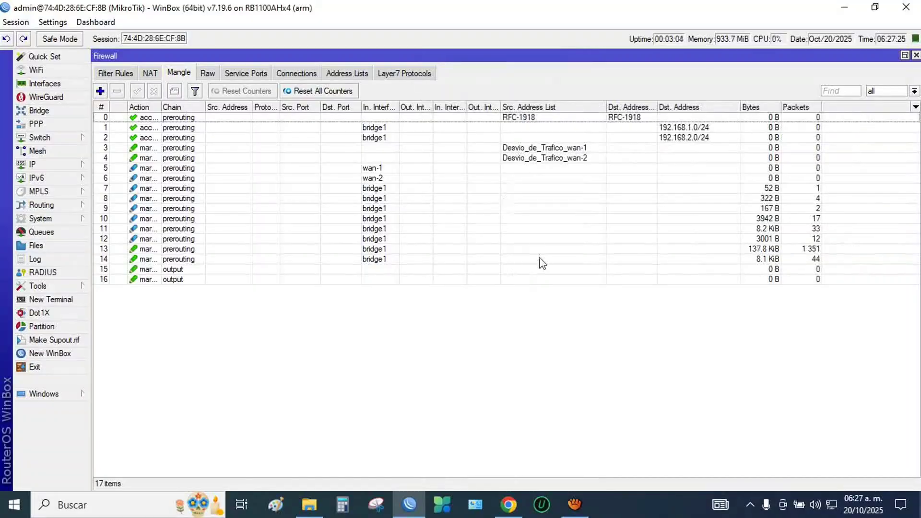
# - Add the Per Connection Classifier column to the mangle rule list
pyautogui.rightClick(743, 338)
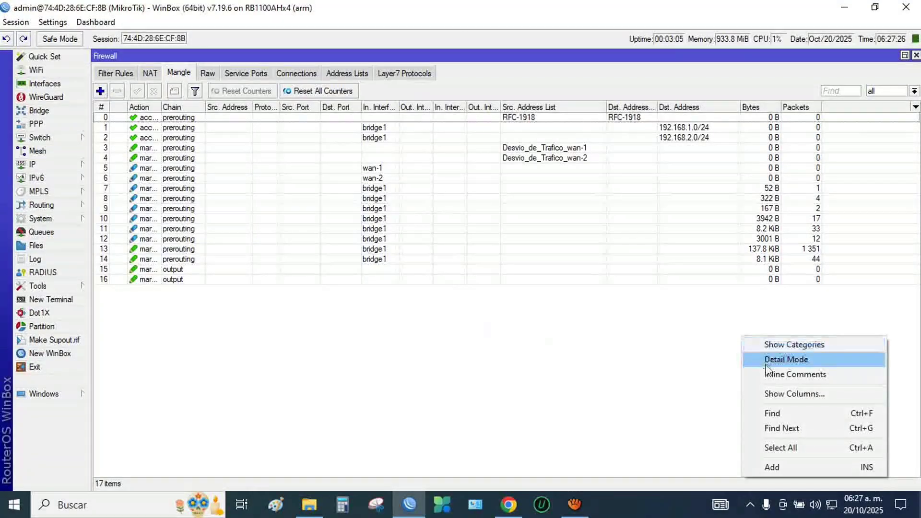
pyautogui.click(776, 393)
pyautogui.moveTo(523, 209); pyautogui.dragTo(529, 435)
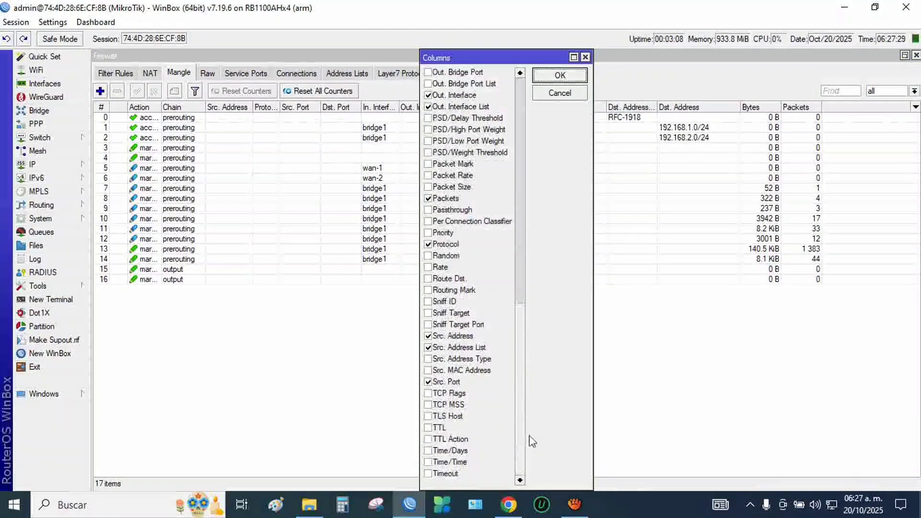
pyautogui.click(460, 220)
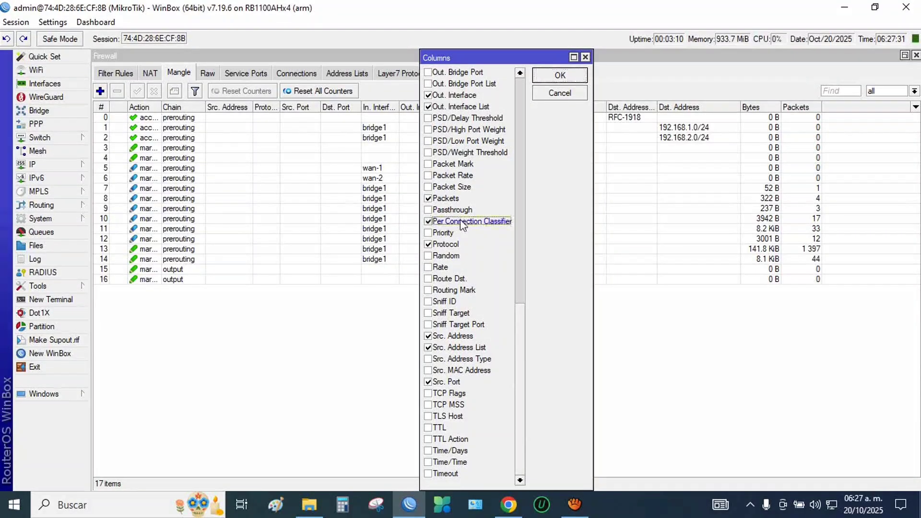
pyautogui.click(557, 75)
# - Select mangle rules 7 to 12, classified as both addresses:6/0 through 6/5, to examine the PCC distribution
pyautogui.click(532, 189)
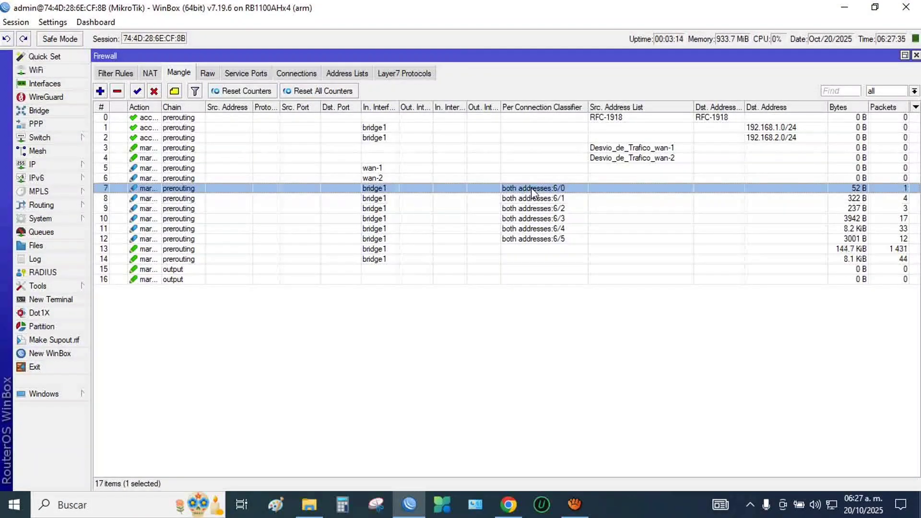
pyautogui.hotkey('shift', 'Down')
pyautogui.hotkey('shift', 'Down')
pyautogui.hotkey('shift', 'Down')
pyautogui.hotkey('shift', 'Down')
pyautogui.hotkey('shift', 'Down')
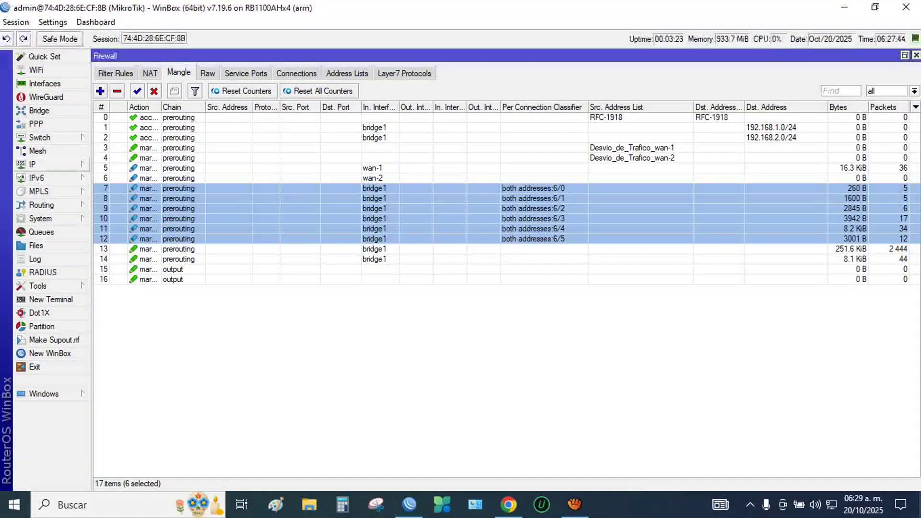
# - Review the DHCP server entry on bridge1, its network and its leases
pyautogui.click(57, 164)
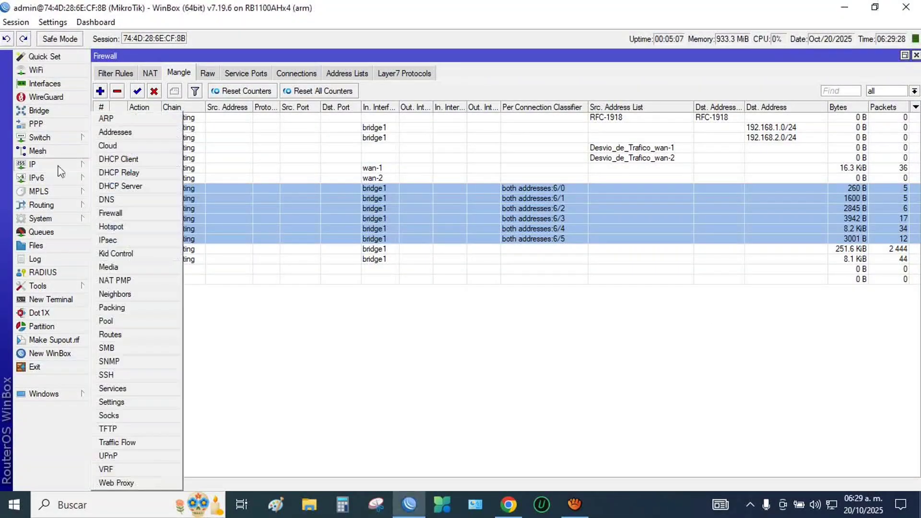
pyautogui.click(131, 186)
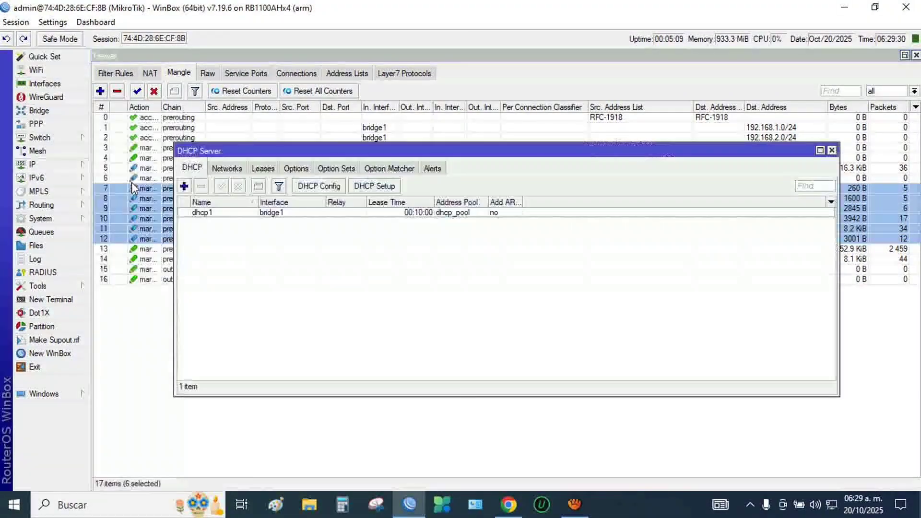
pyautogui.click(197, 213)
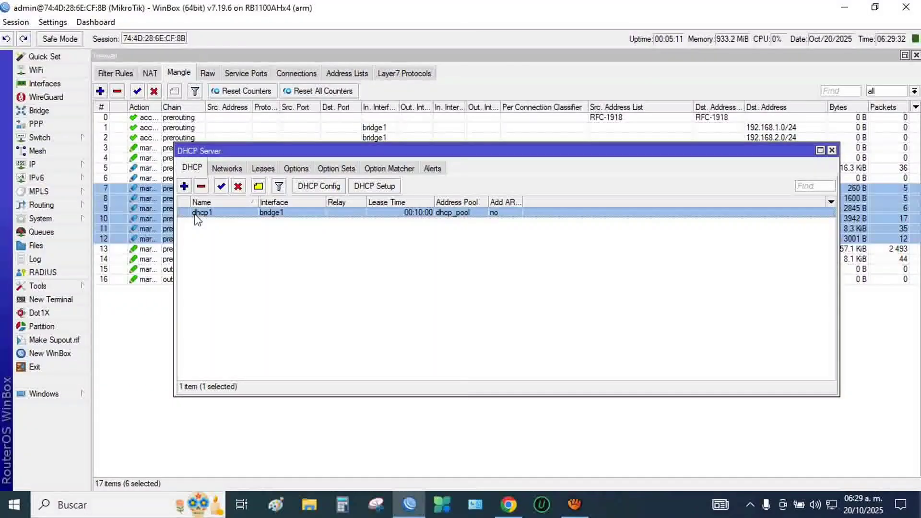
pyautogui.click(223, 171)
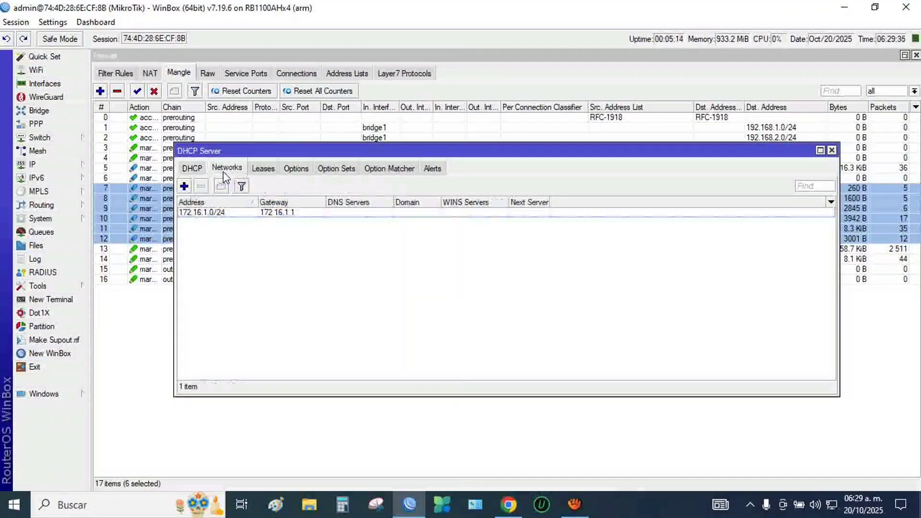
pyautogui.click(256, 171)
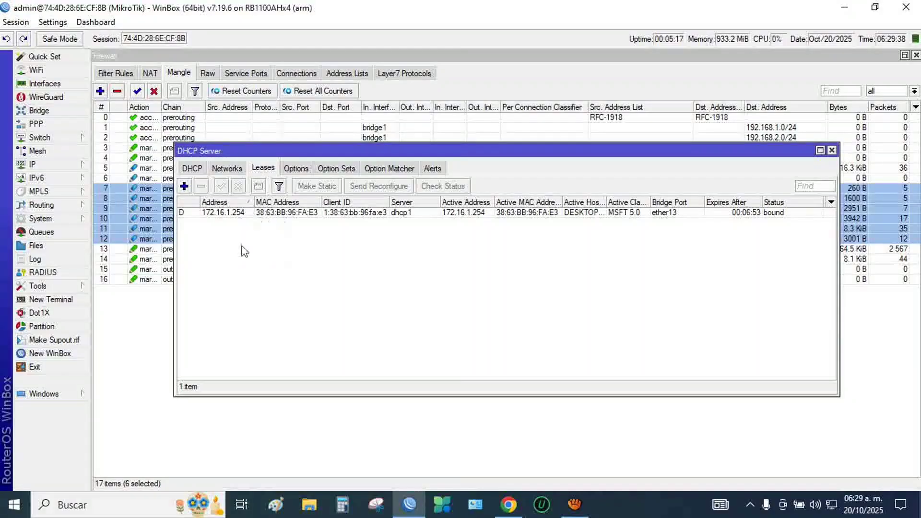